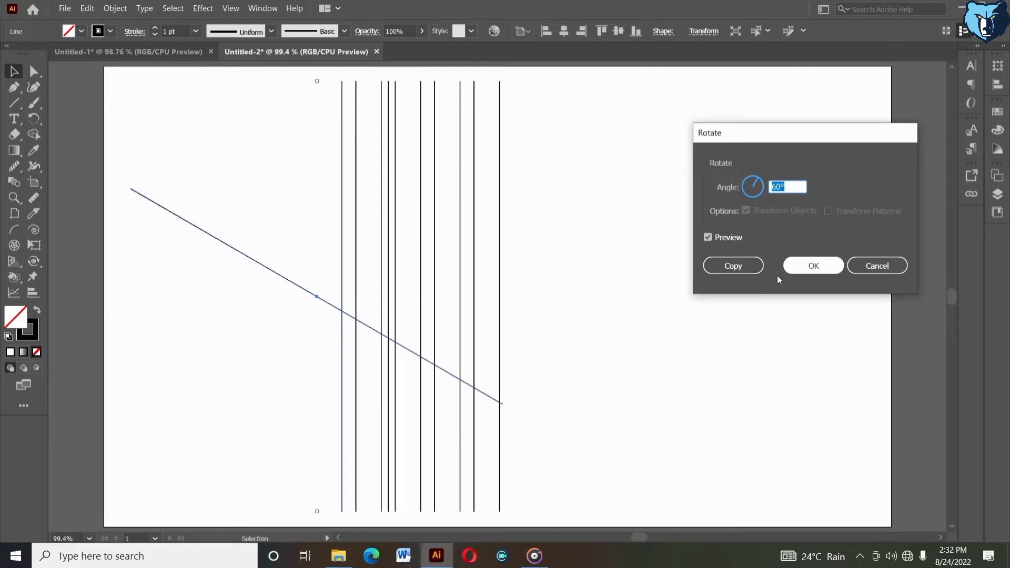
{"action": "left_click", "coordinate": [744, 266]}
{"action": "key", "text": "ctrl+z"}
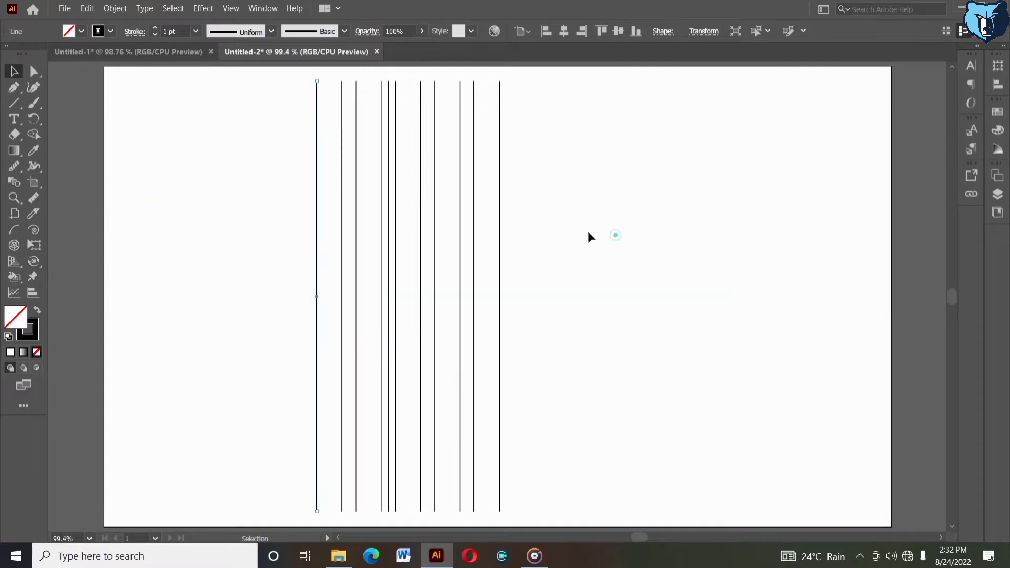
{"action": "left_click", "coordinate": [588, 232]}
Rotate a copy of the two leftmost vertical lines by 60°, keeping the originals in place
{"action": "left_click", "coordinate": [317, 138]}
{"action": "left_click", "coordinate": [342, 149], "text": "shift"}
{"action": "right_click", "coordinate": [343, 148]}
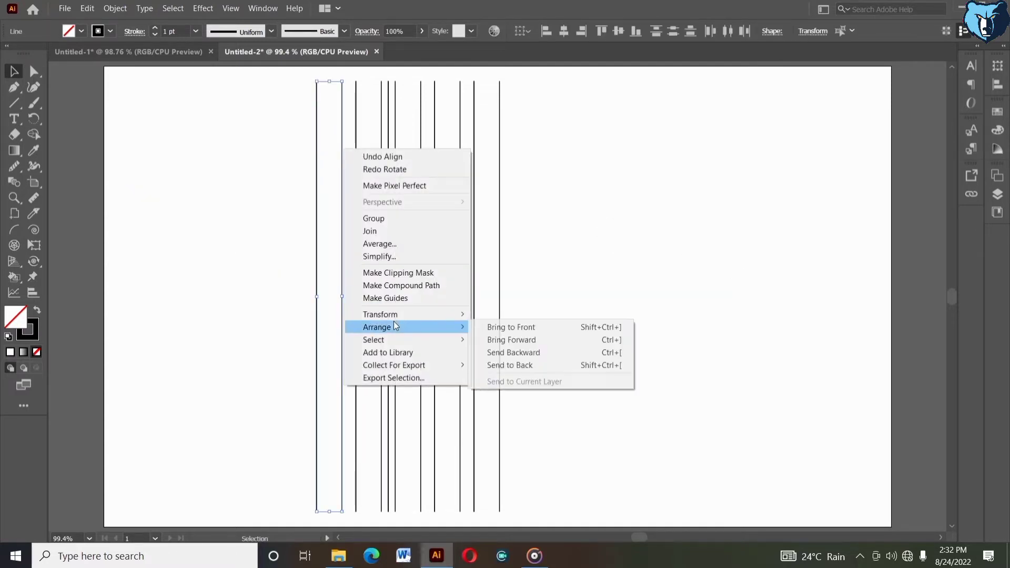
{"action": "mouse_move", "coordinate": [389, 315]}
{"action": "left_click", "coordinate": [508, 348]}
{"action": "left_click", "coordinate": [734, 266]}
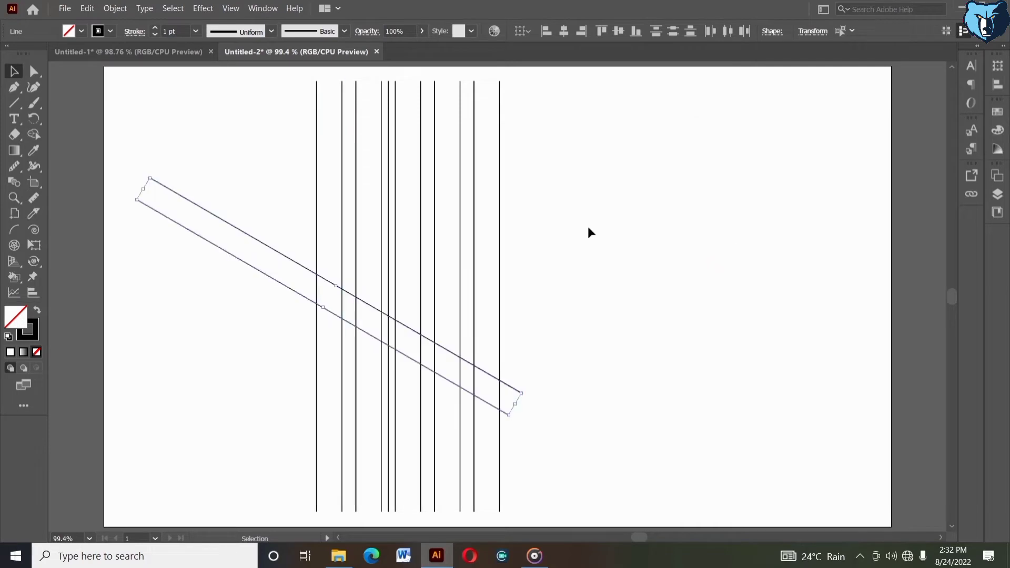
Reflect the rotated pair of diagonal lines across the vertical axis without making a copy
{"action": "right_click", "coordinate": [588, 228]}
{"action": "mouse_move", "coordinate": [636, 394]}
{"action": "left_click", "coordinate": [756, 432]}
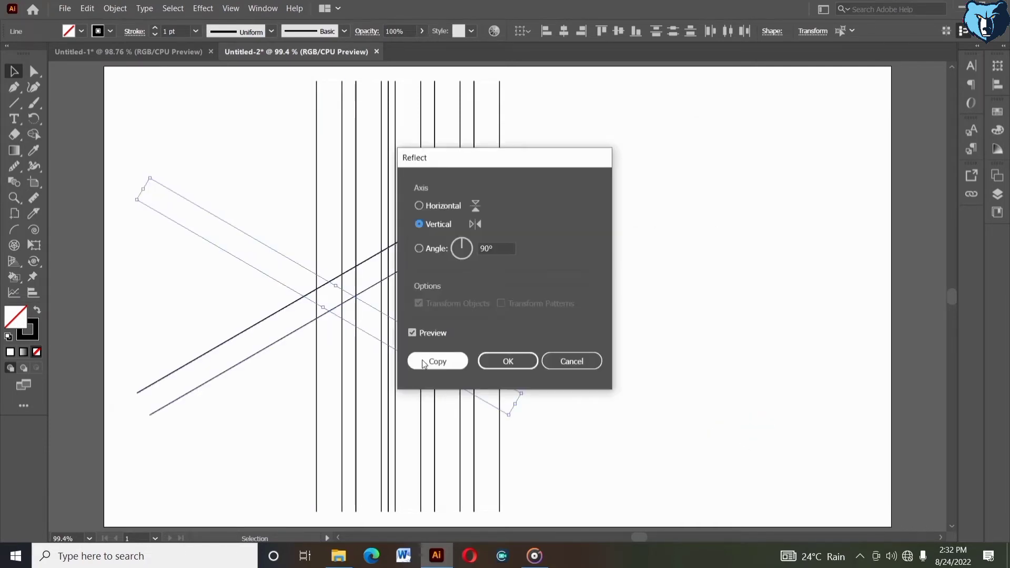
{"action": "left_click", "coordinate": [507, 361]}
Group the two reflected diagonal lines
{"action": "right_click", "coordinate": [554, 226]}
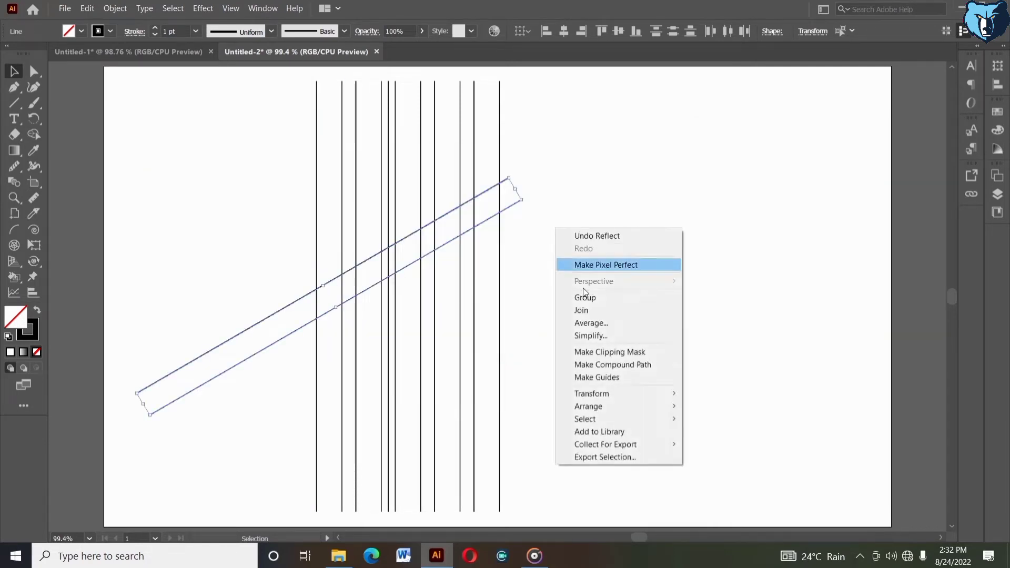
{"action": "left_click", "coordinate": [585, 302]}
{"action": "right_click", "coordinate": [586, 303]}
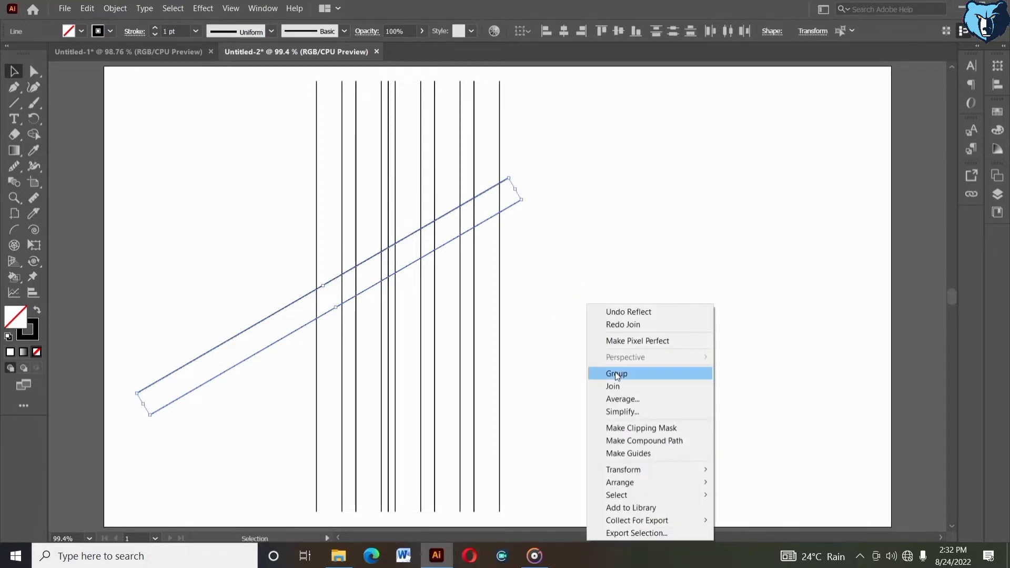
{"action": "left_click", "coordinate": [616, 373]}
Move the grouped diagonal pair horizontally to the right so that most of it lies beyond the vertical lines
{"action": "key", "text": "shift+Right"}
{"action": "key", "text": "shift+Right"}
{"action": "key", "text": "shift+Right"}
{"action": "key", "text": "shift+Right"}
{"action": "key", "text": "shift+Right"}
{"action": "key", "text": "shift+Right"}
{"action": "key", "text": "shift+Right"}
{"action": "key", "text": "shift+Right"}
{"action": "key", "text": "shift+Right"}
{"action": "key", "text": "shift+Right"}
{"action": "key", "text": "shift+Right"}
{"action": "key", "text": "shift+Right"}
{"action": "key", "text": "shift+Right"}
{"action": "key", "text": "shift+Right"}
{"action": "key", "text": "shift+Right"}
{"action": "key", "text": "shift+Right"}
{"action": "key", "text": "shift+Right"}
{"action": "key", "text": "shift+Right"}
{"action": "key", "text": "shift+Right"}
{"action": "key", "text": "shift+Right"}
{"action": "key", "text": "shift+Right"}
{"action": "key", "text": "shift+Right"}
{"action": "key", "text": "shift+Right"}
{"action": "key", "text": "shift+Right"}
{"action": "key", "text": "shift+Right"}
{"action": "key", "text": "shift+Right"}
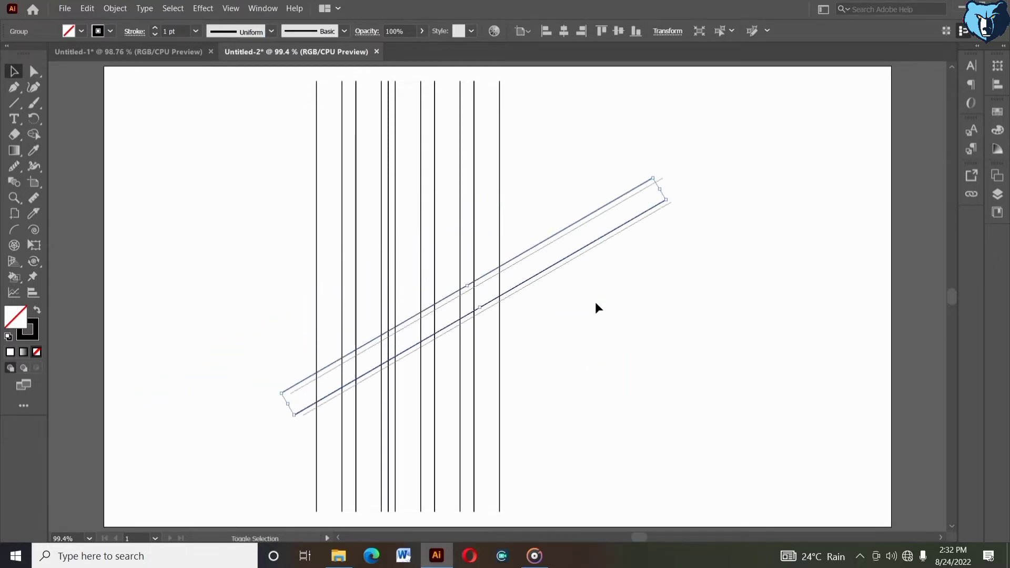
{"action": "key", "text": "shift+Right"}
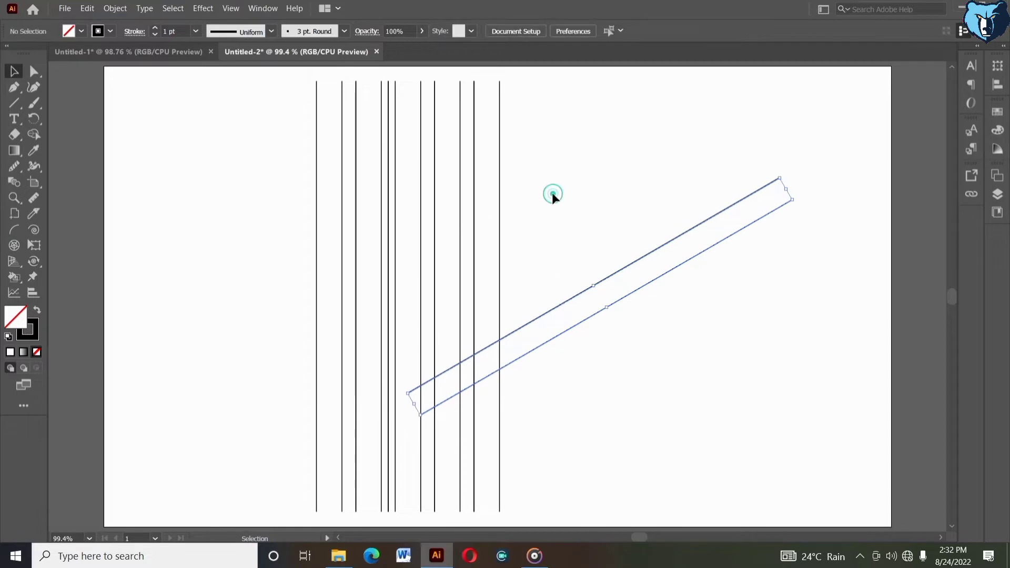
{"action": "left_click", "coordinate": [552, 192]}
Duplicate the whole set of vertical lines and space the two sets well apart, one near the artboard's left edge and one near its middle
{"action": "left_click_drag", "start_coordinate": [309, 90], "coordinate": [293, 134]}
{"action": "left_click_drag", "start_coordinate": [303, 135], "coordinate": [534, 189]}
{"action": "key", "text": "shift+Right"}
{"action": "key", "text": "shift+Right"}
{"action": "key", "text": "shift+Right"}
{"action": "key", "text": "shift+Right"}
{"action": "key", "text": "shift+Right"}
{"action": "key", "text": "shift+Right"}
{"action": "key", "text": "shift+Right"}
{"action": "key", "text": "shift+Right"}
{"action": "key", "text": "shift+Right"}
{"action": "key", "text": "shift+Right"}
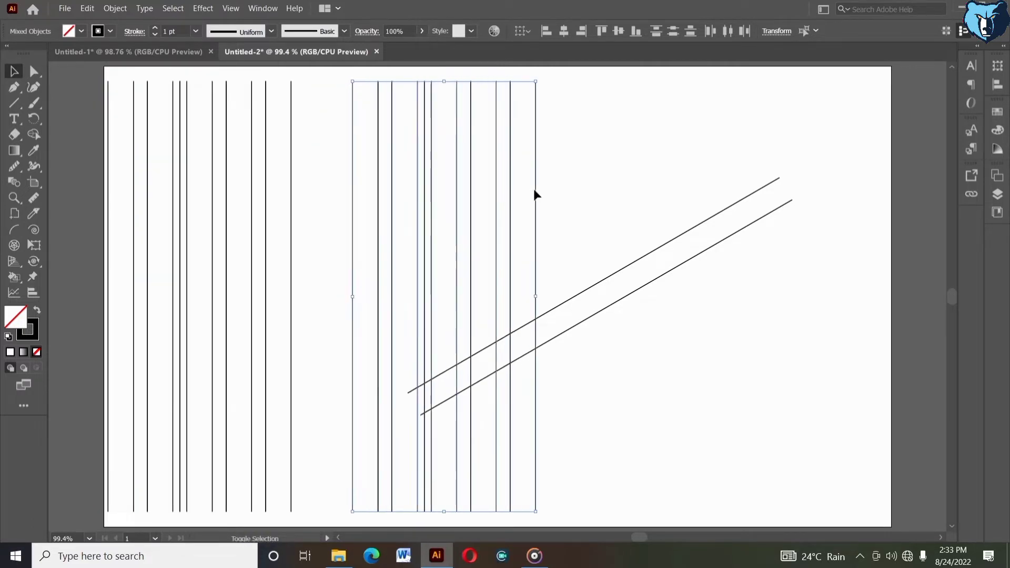
{"action": "left_click", "coordinate": [316, 165]}
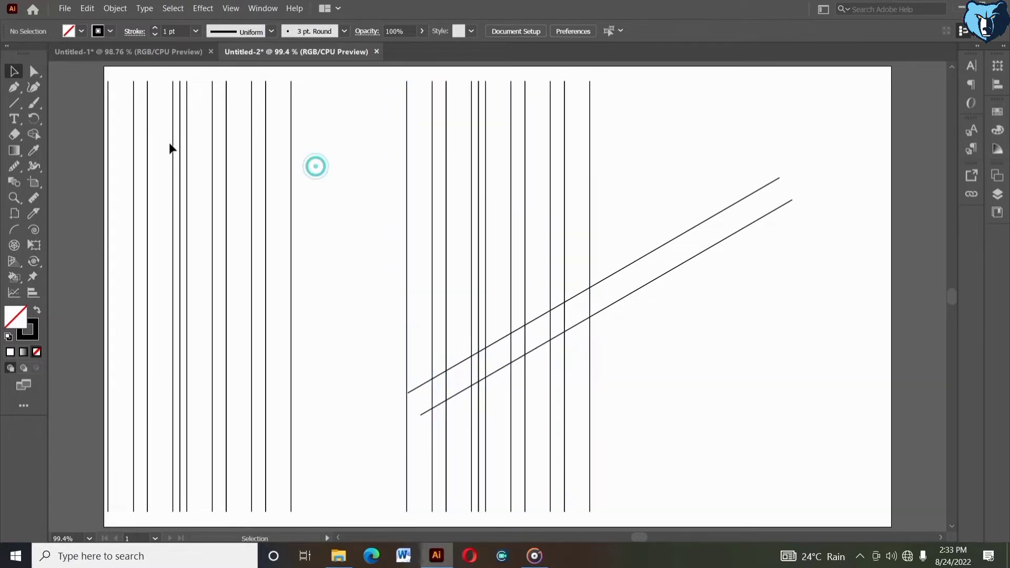
Nudge the left set of vertical lines slightly to the right, away from the artboard edge
{"action": "left_click_drag", "start_coordinate": [75, 112], "coordinate": [321, 198]}
{"action": "key", "text": "shift+Right"}
{"action": "key", "text": "shift+Right"}
{"action": "key", "text": "shift+Right"}
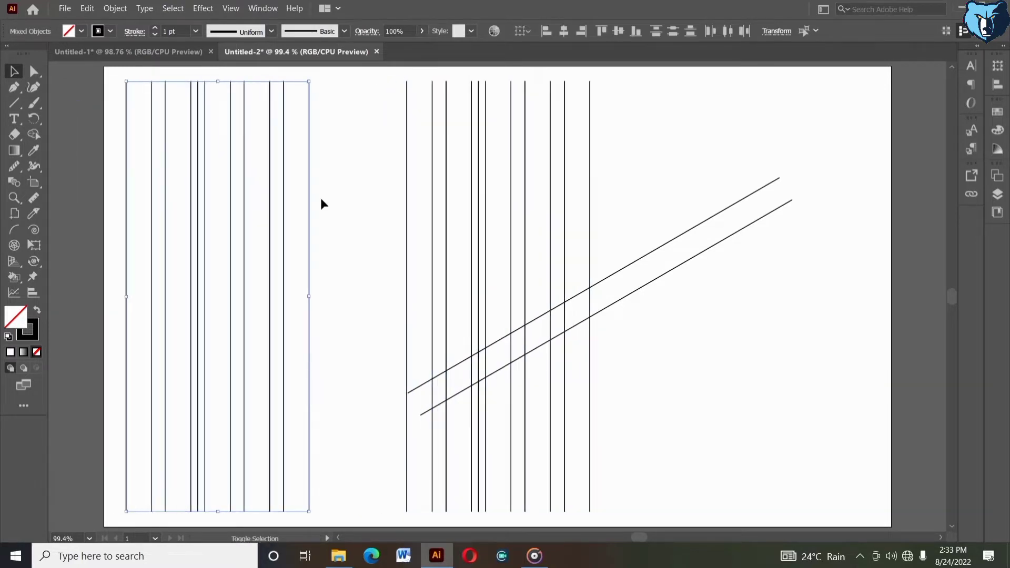
{"action": "left_click", "coordinate": [375, 290]}
Delete the five rightmost lines of the left vertical line set
{"action": "left_click_drag", "start_coordinate": [225, 117], "coordinate": [343, 197]}
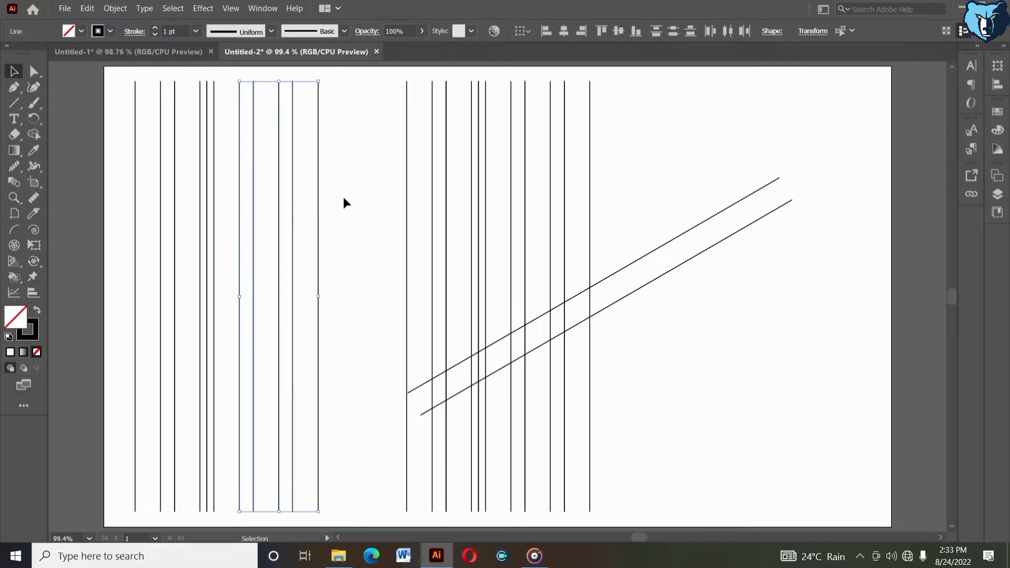
{"action": "key", "text": "Delete"}
{"action": "left_click", "coordinate": [208, 150]}
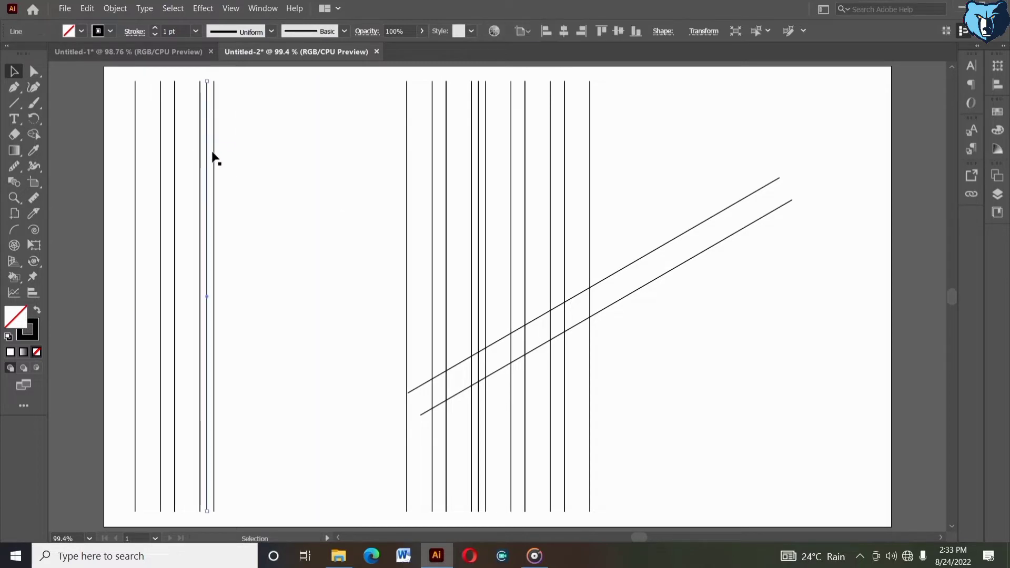
{"action": "right_click", "coordinate": [213, 153]}
{"action": "left_click", "coordinate": [251, 247]}
{"action": "left_click", "coordinate": [250, 247]}
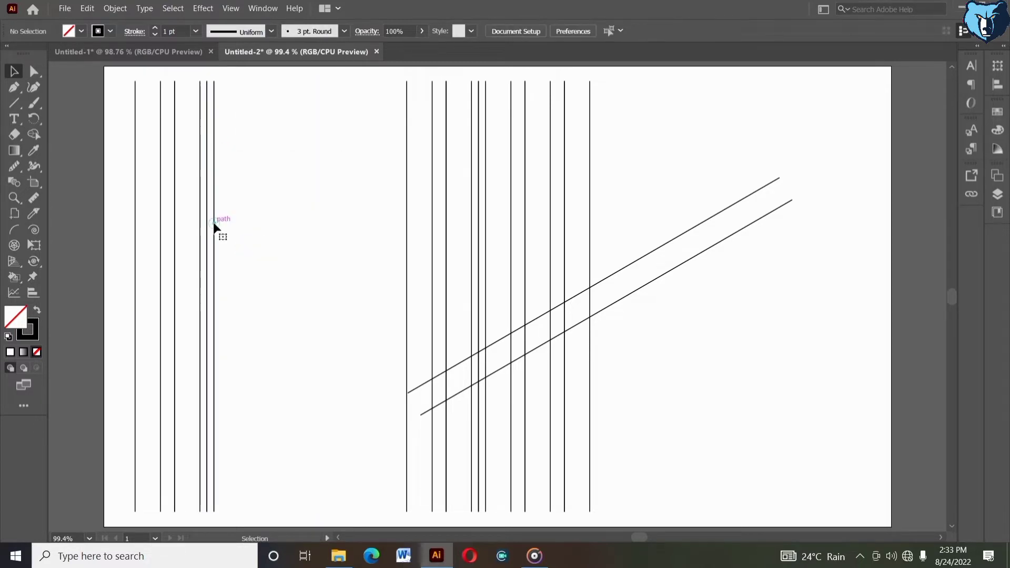
{"action": "left_click", "coordinate": [213, 222]}
{"action": "left_click", "coordinate": [225, 226]}
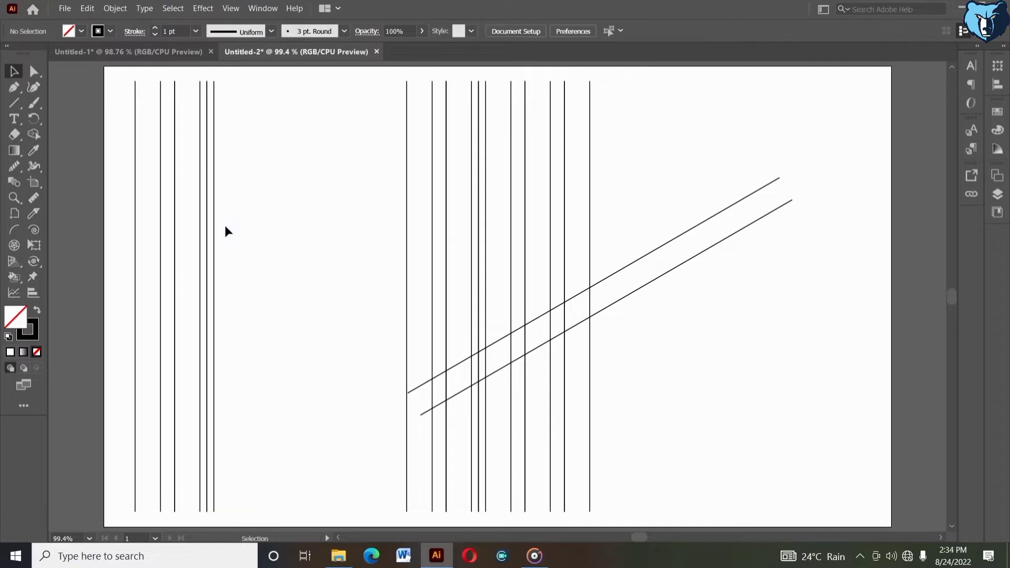
Place a copy of a vertical line just right of the three closely spaced lines in the left set
{"action": "left_click", "coordinate": [209, 225]}
{"action": "mouse_move", "coordinate": [216, 228]}
{"action": "left_mouse_down"}
{"action": "mouse_move", "coordinate": [232, 226]}
{"action": "mouse_move", "coordinate": [219, 222]}
{"action": "mouse_move", "coordinate": [222, 233]}
{"action": "left_mouse_up"}
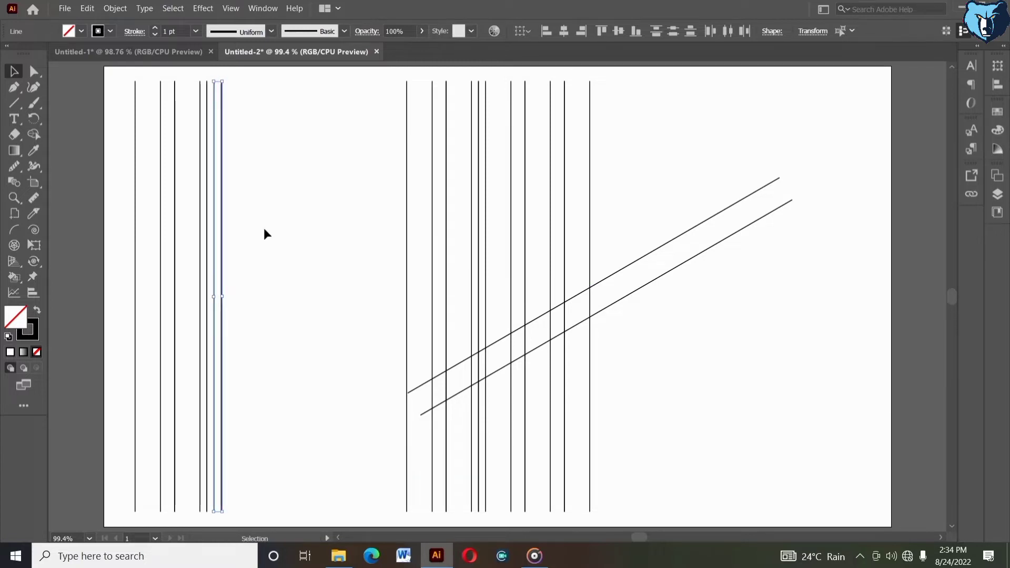
{"action": "left_click", "coordinate": [264, 232]}
Delete the two closely spaced vertical lines immediately before the last line of the left set
{"action": "left_click", "coordinate": [214, 198]}
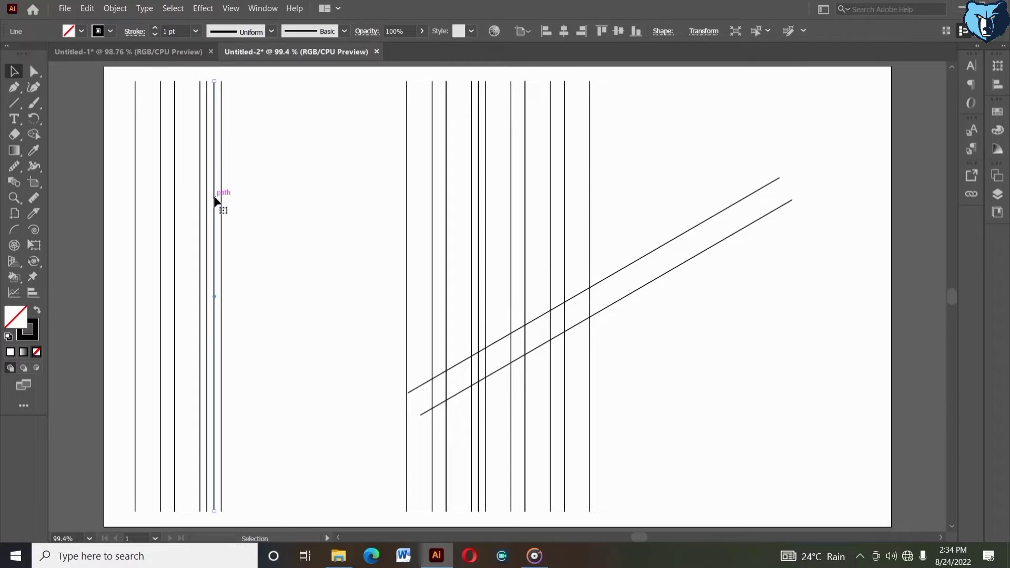
{"action": "key", "text": "Delete"}
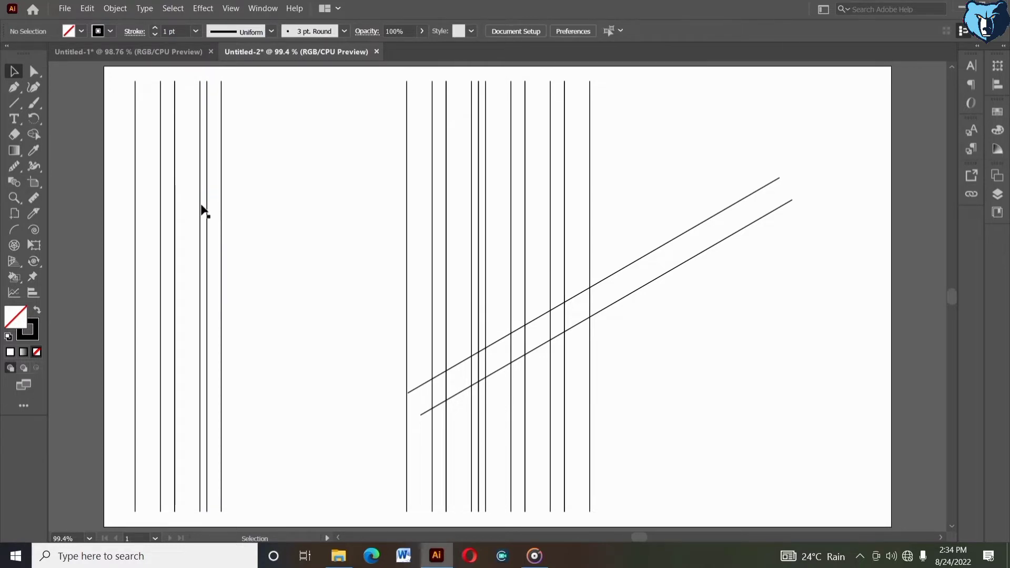
{"action": "left_click", "coordinate": [207, 208]}
{"action": "key", "text": "Delete"}
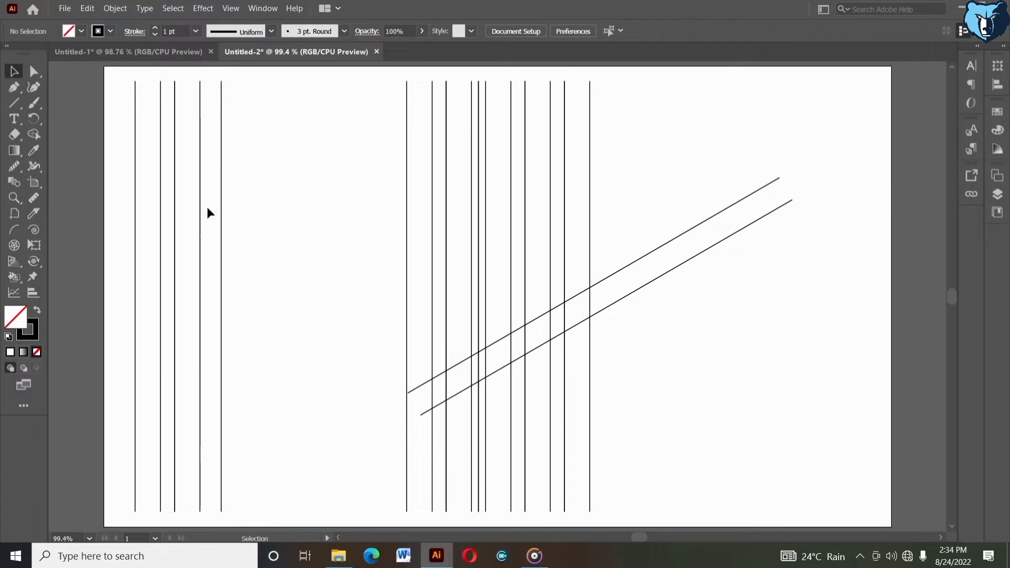
Copy vertical lines of the left set to its right side, extending the set to nine lines
{"action": "left_click_drag", "start_coordinate": [126, 156], "coordinate": [258, 193]}
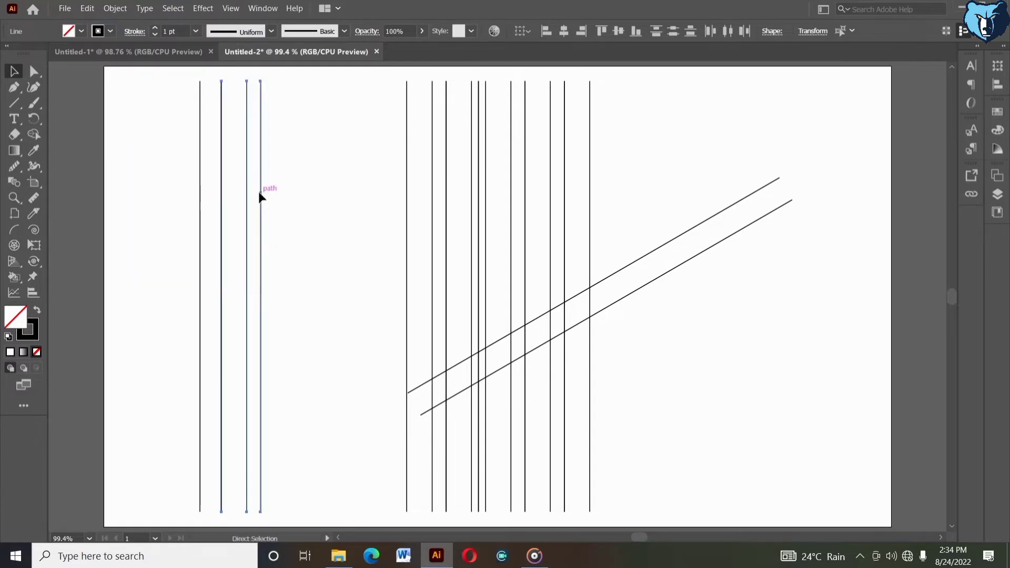
{"action": "key", "text": "ctrl+z"}
{"action": "left_click_drag", "start_coordinate": [175, 184], "coordinate": [335, 207]}
{"action": "left_click", "coordinate": [334, 206]}
{"action": "left_click", "coordinate": [262, 222]}
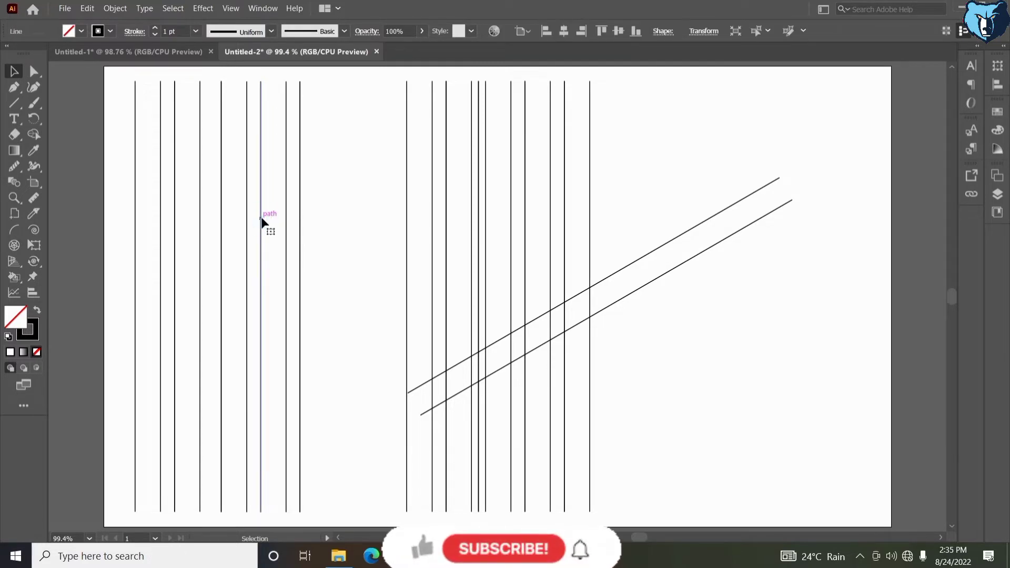
{"action": "left_click", "coordinate": [252, 238]}
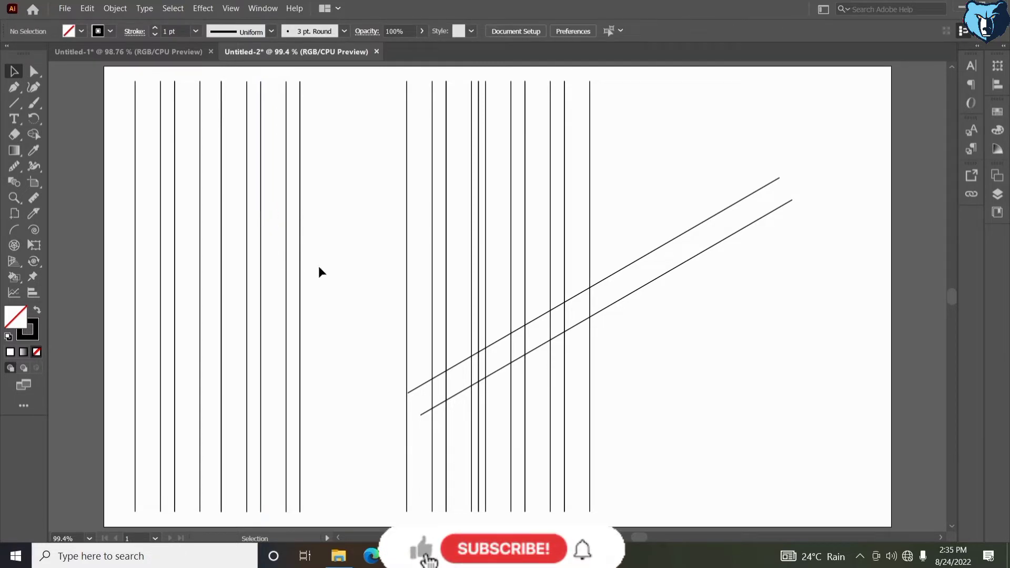
Group the middle set of vertical lines, and group the nine vertical lines on the left separately
{"action": "left_click_drag", "start_coordinate": [319, 268], "coordinate": [622, 158]}
{"action": "right_click", "coordinate": [622, 158]}
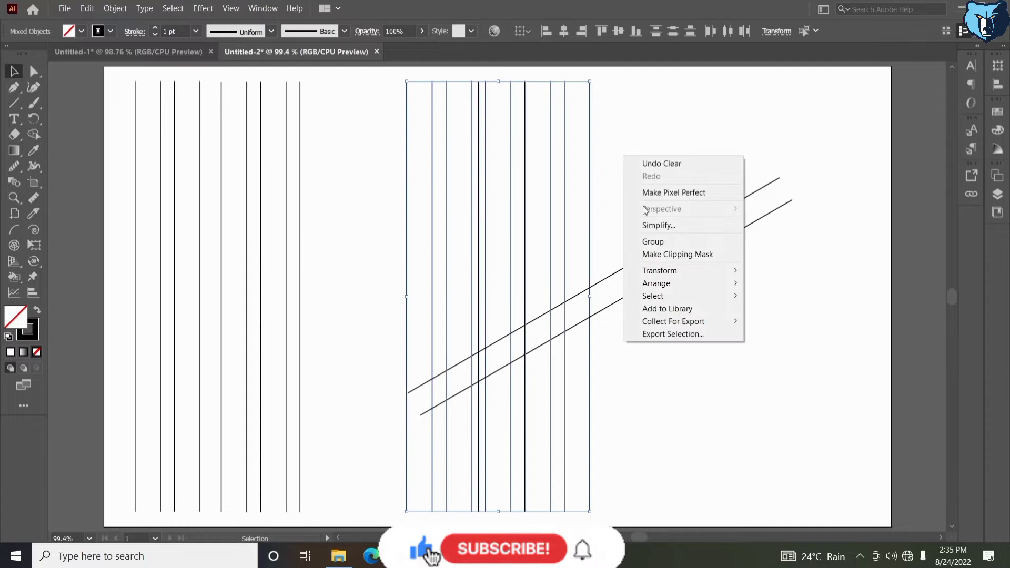
{"action": "left_click", "coordinate": [653, 242]}
{"action": "left_click_drag", "start_coordinate": [125, 103], "coordinate": [355, 182]}
{"action": "right_click", "coordinate": [355, 181]}
{"action": "left_click", "coordinate": [379, 252]}
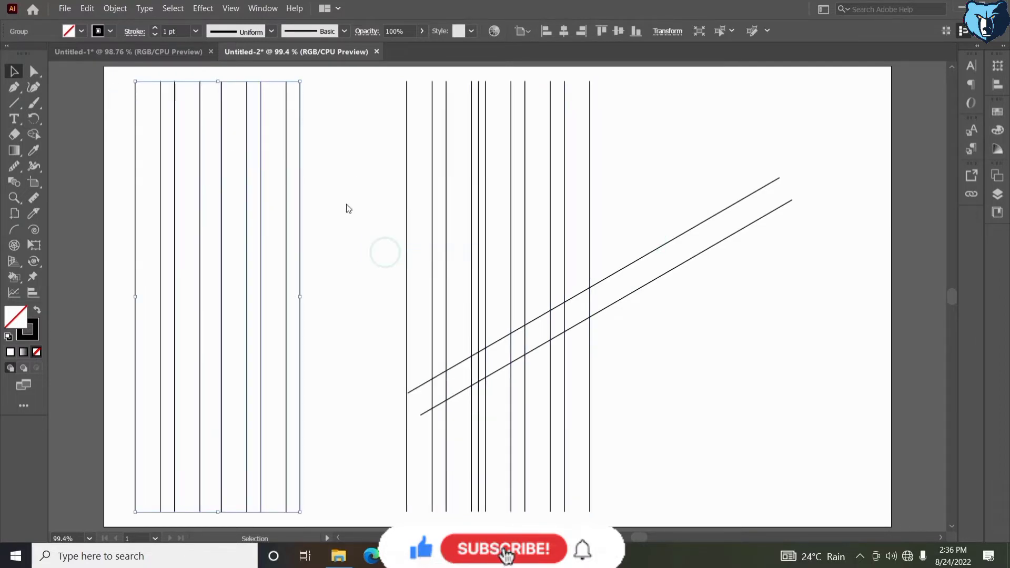
Rotate the left group of nine vertical lines by 60° without making a copy
{"action": "right_click", "coordinate": [346, 206]}
{"action": "mouse_move", "coordinate": [393, 331]}
{"action": "left_click", "coordinate": [513, 359]}
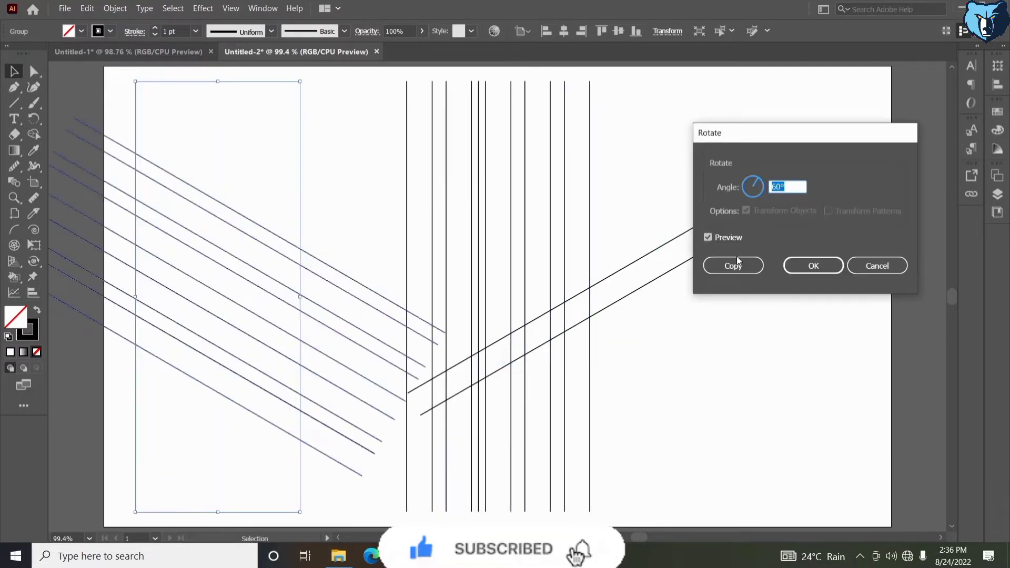
{"action": "left_click", "coordinate": [814, 265]}
Center both diagonal line groups horizontally on the vertical line group, using the vertical group as the key object
{"action": "left_click_drag", "start_coordinate": [291, 126], "coordinate": [710, 399]}
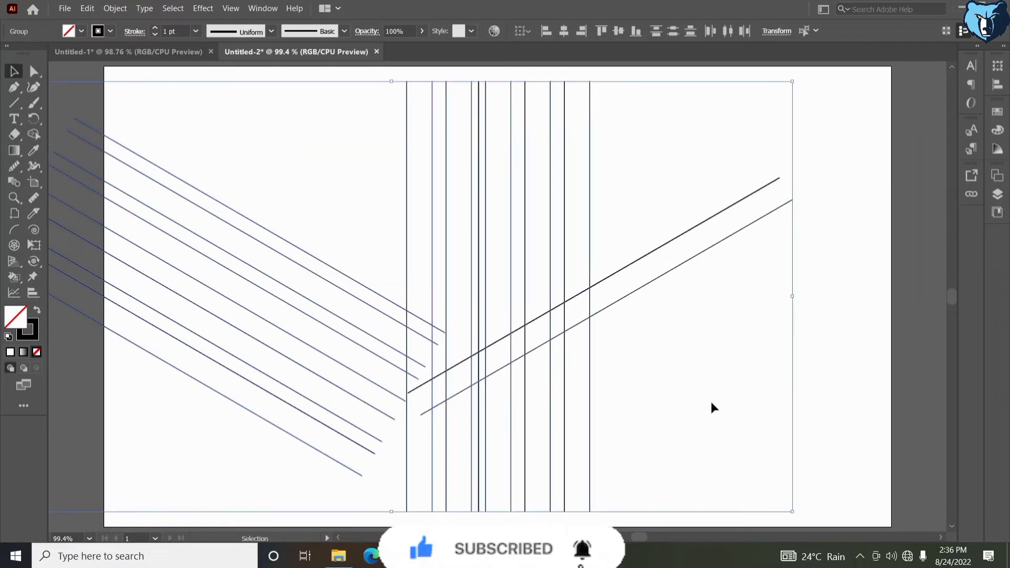
{"action": "left_click", "coordinate": [590, 140]}
{"action": "left_click", "coordinate": [563, 30]}
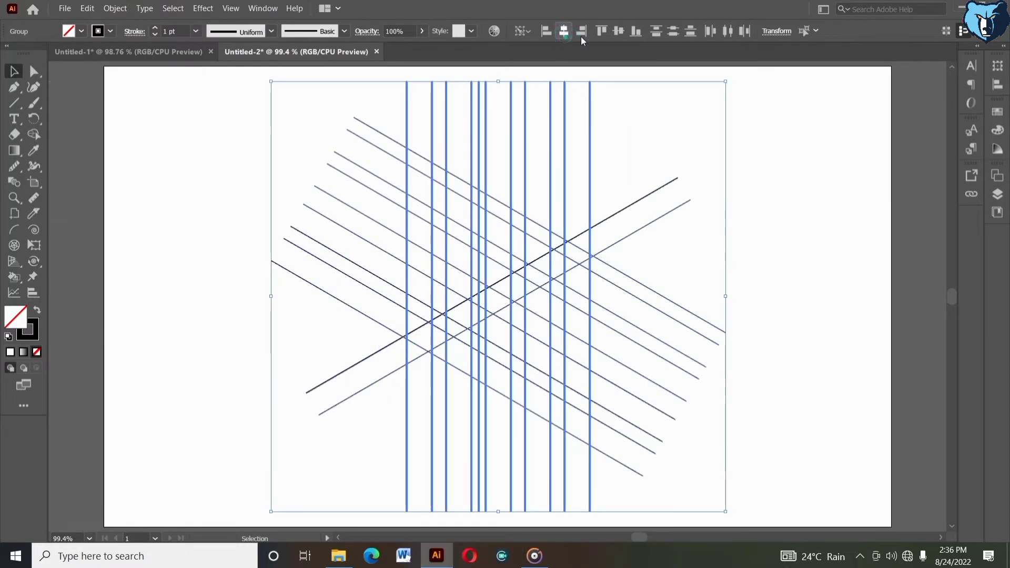
{"action": "left_click", "coordinate": [769, 274]}
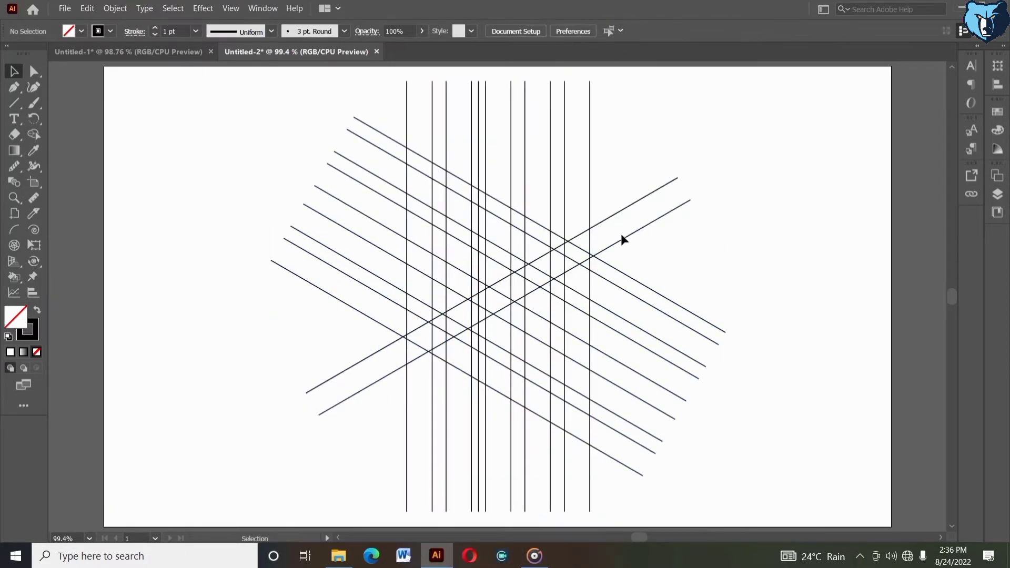
{"action": "left_click", "coordinate": [624, 238]}
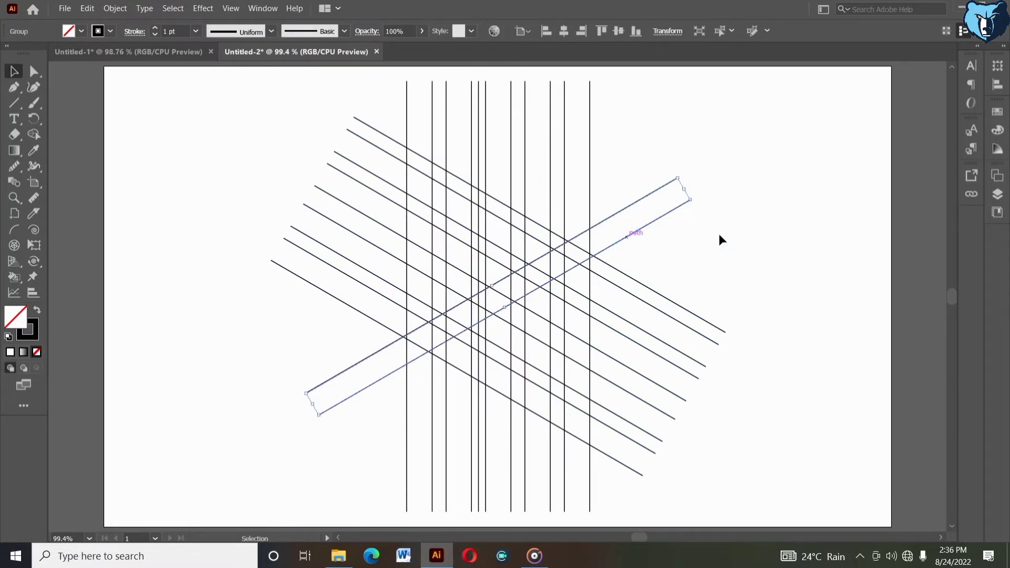
{"action": "left_click", "coordinate": [514, 115]}
{"action": "left_click", "coordinate": [513, 113]}
{"action": "left_click", "coordinate": [282, 101]}
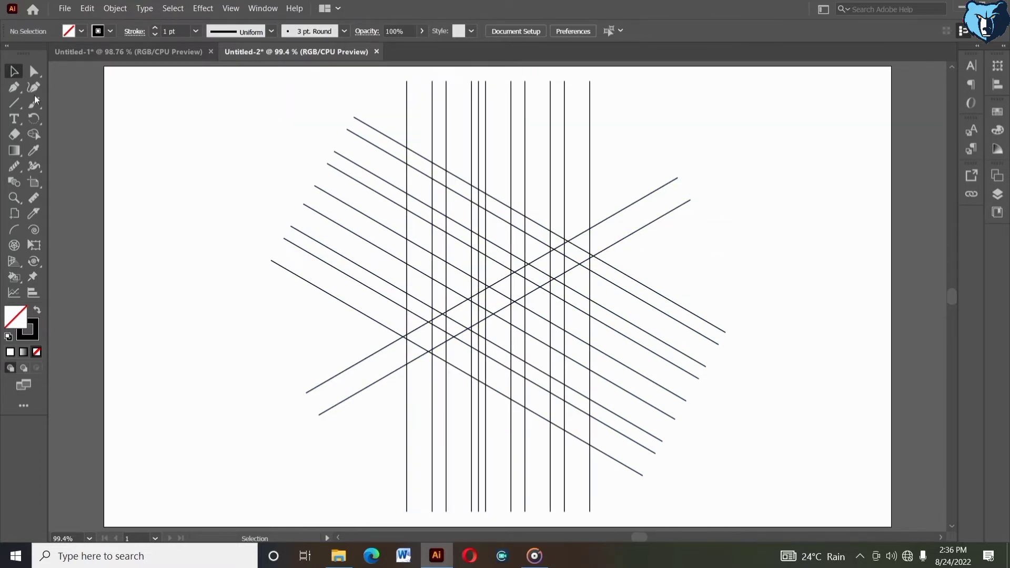
Draw a vertical line through the middle of the grid, spanning nearly the full artboard height
{"action": "left_click", "coordinate": [15, 102]}
{"action": "left_click_drag", "start_coordinate": [494, 74], "coordinate": [500, 530]}
{"action": "left_click", "coordinate": [14, 71]}
{"action": "left_click", "coordinate": [134, 99]}
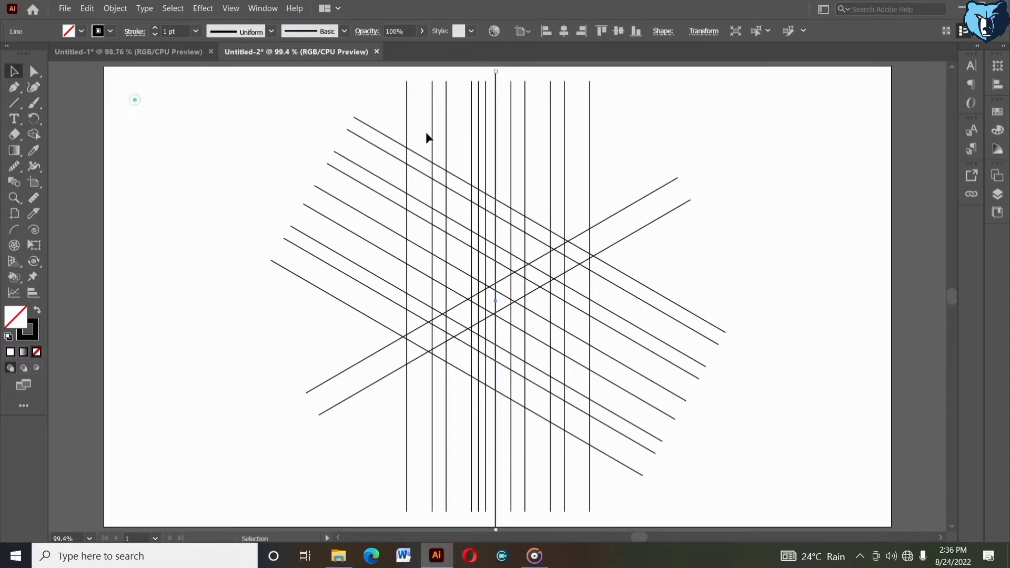
Align the new line horizontally and vertically to the center of the vertical line group as key object
{"action": "left_click_drag", "start_coordinate": [390, 83], "coordinate": [604, 110]}
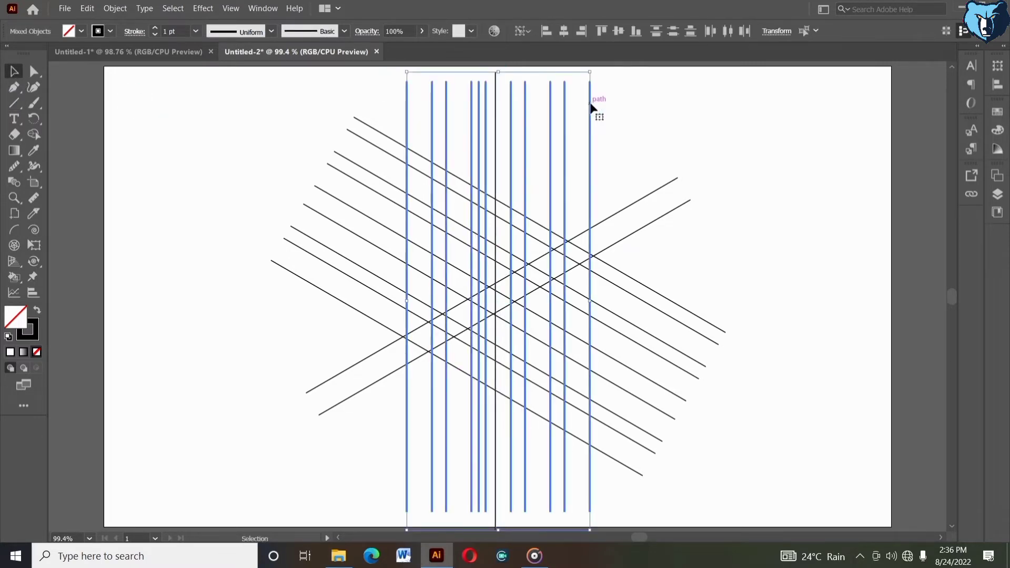
{"action": "left_click", "coordinate": [566, 32]}
{"action": "left_click", "coordinate": [619, 31]}
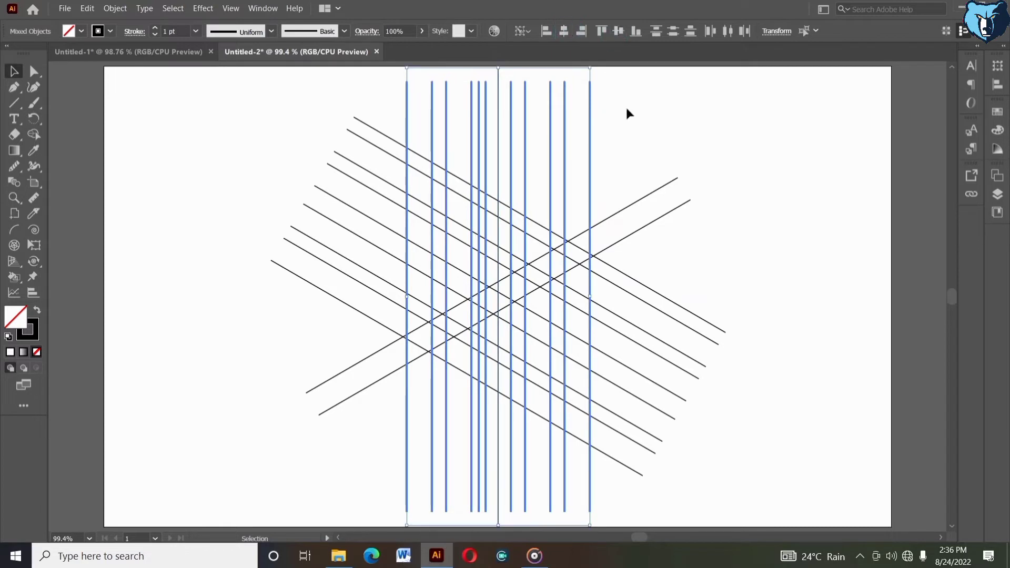
{"action": "left_click", "coordinate": [567, 186]}
Center both diagonal line groups horizontally on the middle vertical line, using that line as the key object
{"action": "left_click", "coordinate": [499, 165]}
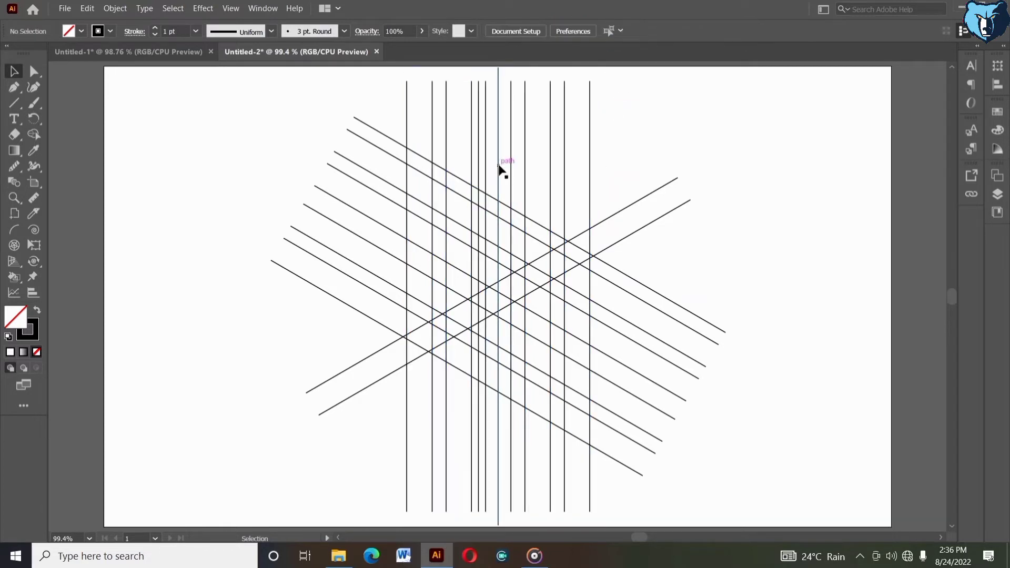
{"action": "left_click", "coordinate": [612, 244], "text": "shift"}
{"action": "left_click", "coordinate": [607, 263], "text": "shift"}
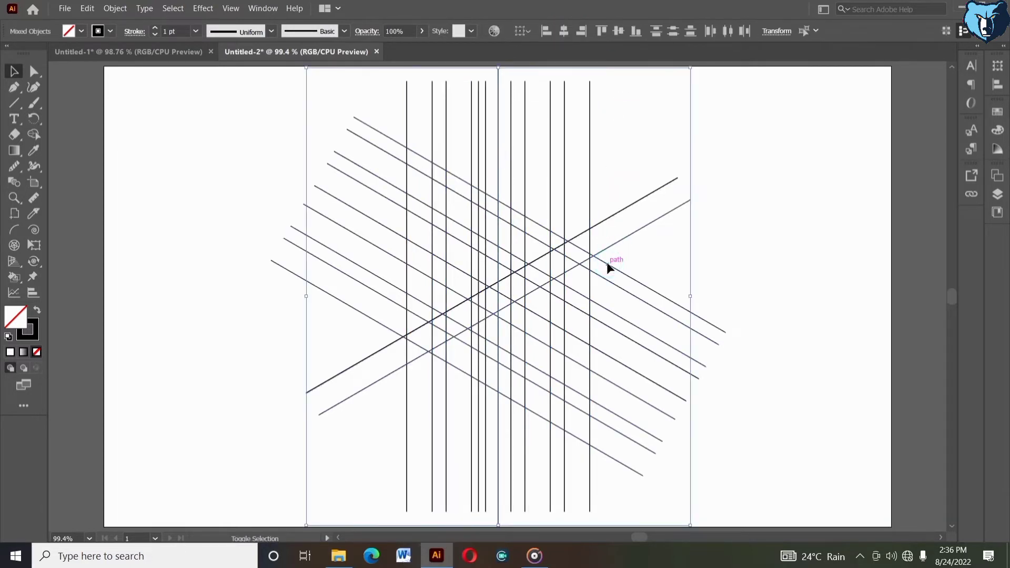
{"action": "left_click", "coordinate": [607, 262], "text": "shift"}
{"action": "left_click", "coordinate": [499, 153]}
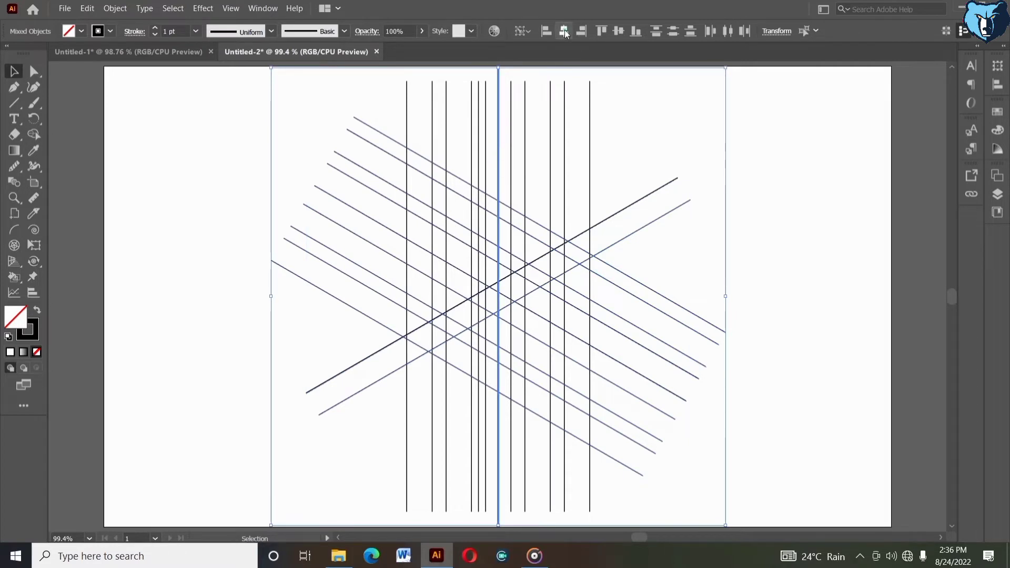
{"action": "left_click", "coordinate": [628, 125]}
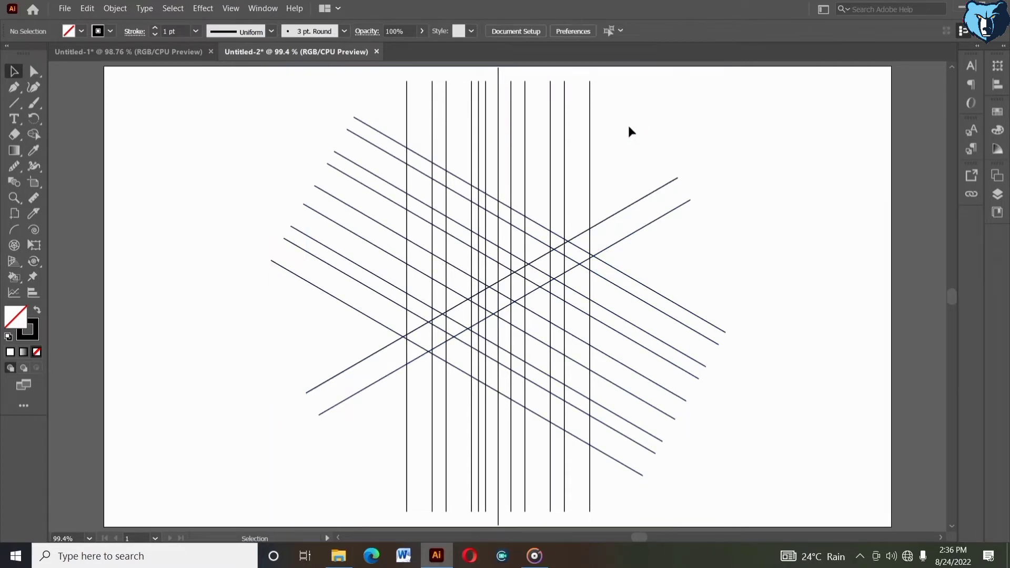
Delete the middle vertical line and select the three line groups with the vertical group as the key object
{"action": "left_click", "coordinate": [498, 93]}
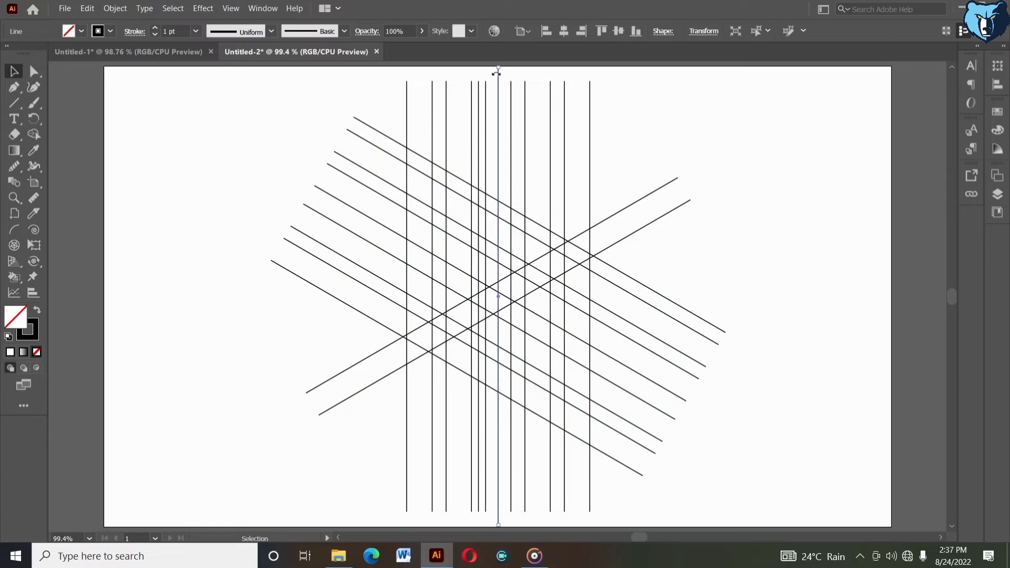
{"action": "left_click", "coordinate": [495, 72]}
{"action": "left_click_drag", "start_coordinate": [275, 126], "coordinate": [768, 363]}
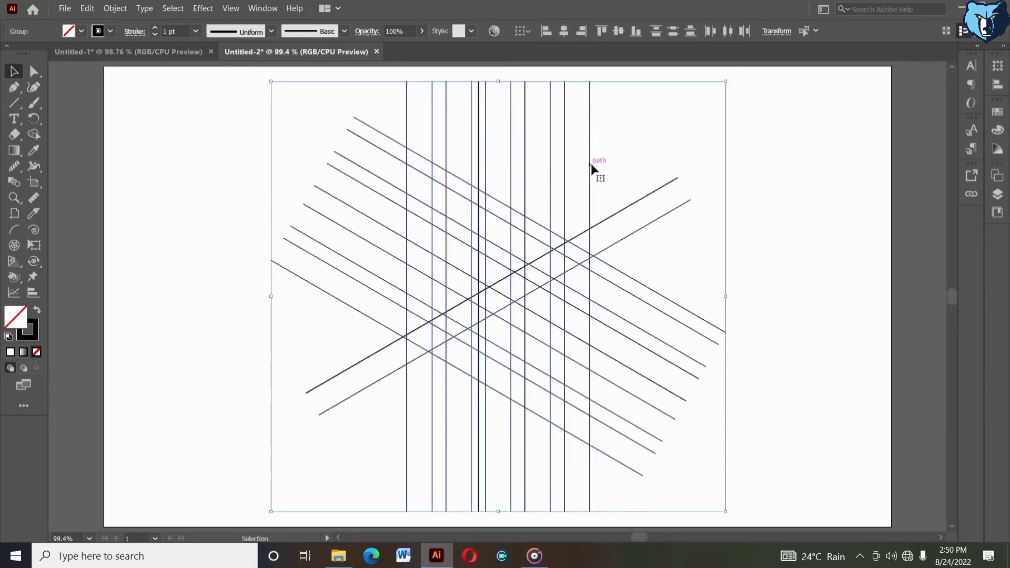
{"action": "left_click", "coordinate": [592, 163]}
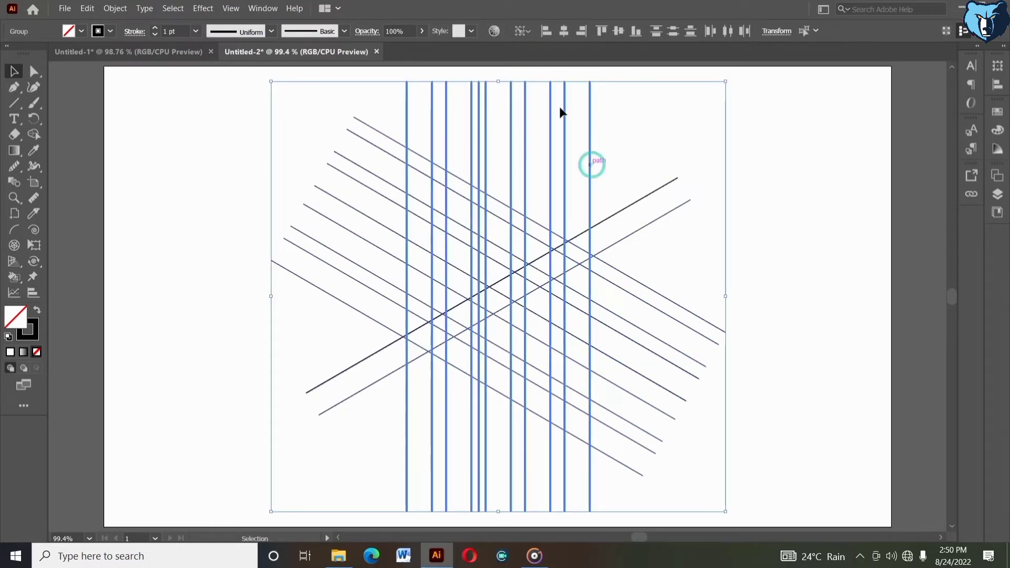
Nudge the two-line diagonal group right and down until its lower line crosses the lowest opposite diagonal at the sixth vertical line
{"action": "left_click", "coordinate": [646, 225]}
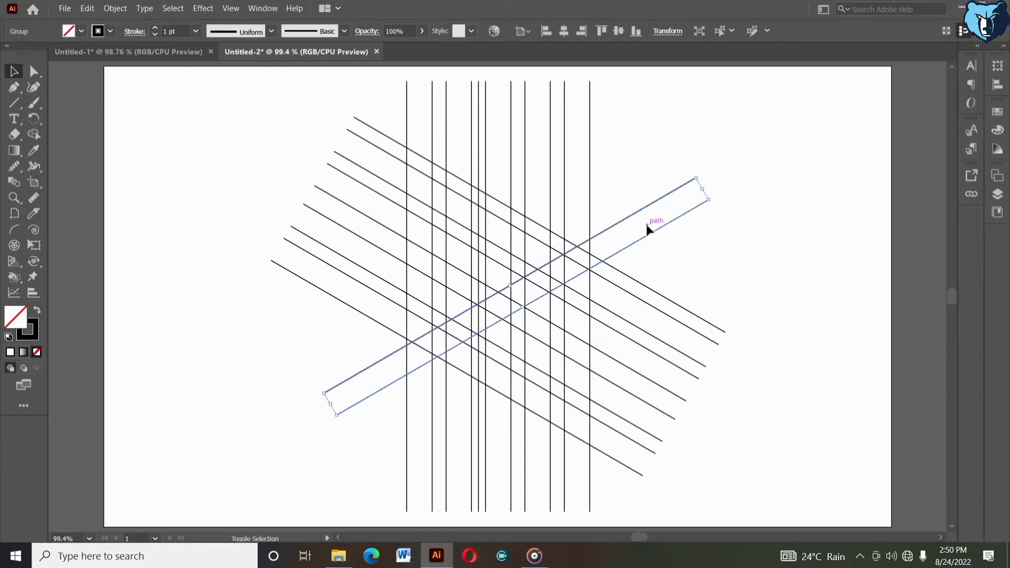
{"action": "key", "text": "Right"}
{"action": "key", "text": "Right"}
{"action": "key", "text": "Right"}
{"action": "key", "text": "Right"}
{"action": "key", "text": "Right"}
{"action": "key", "text": "Right"}
{"action": "key", "text": "Right"}
{"action": "key", "text": "Right"}
{"action": "key", "text": "Right"}
{"action": "key", "text": "Right"}
{"action": "key", "text": "Right"}
{"action": "key", "text": "Right"}
{"action": "key", "text": "Right"}
{"action": "key", "text": "Right"}
{"action": "key", "text": "Right"}
{"action": "key", "text": "Right"}
{"action": "key", "text": "Right"}
{"action": "key", "text": "Right"}
{"action": "key", "text": "Right"}
{"action": "key", "text": "Right"}
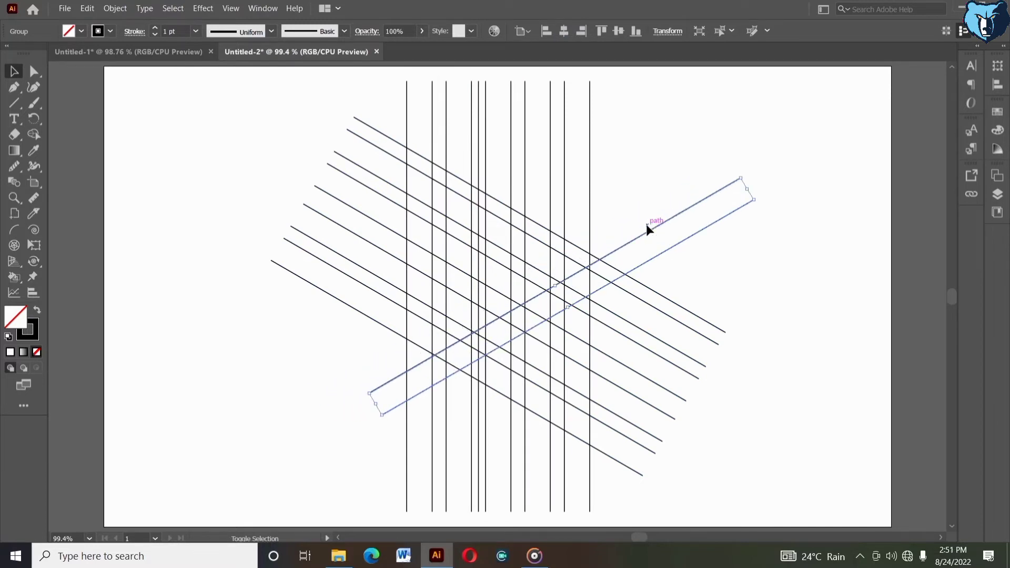
{"action": "key", "text": "Down"}
{"action": "key", "text": "Down"}
{"action": "key", "text": "Down"}
{"action": "key", "text": "Down"}
{"action": "key", "text": "Down"}
{"action": "key", "text": "Down"}
{"action": "key", "text": "Down"}
{"action": "key", "text": "Down"}
{"action": "key", "text": "Down"}
{"action": "key", "text": "Down"}
{"action": "key", "text": "Down"}
{"action": "key", "text": "Down"}
{"action": "key", "text": "Down"}
{"action": "key", "text": "Down"}
{"action": "key", "text": "Down"}
{"action": "key", "text": "Down"}
{"action": "key", "text": "Down"}
{"action": "key", "text": "Down"}
{"action": "key", "text": "Down"}
{"action": "key", "text": "Down"}
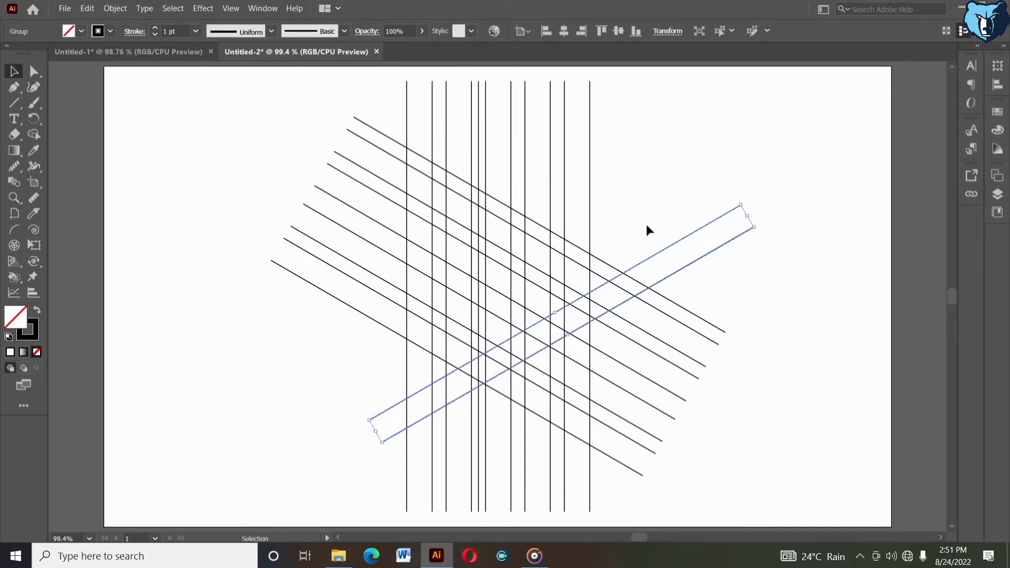
{"action": "key", "text": "Down"}
{"action": "key", "text": "Down"}
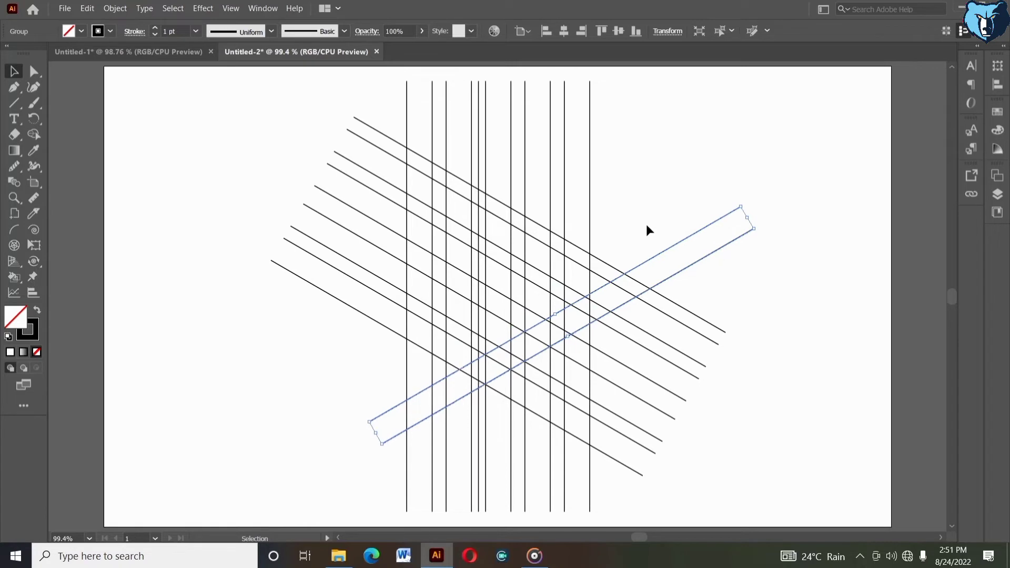
Nudge the nine-line diagonal group up until its lowest line meets the two-line group's upper line at the fourth vertical line
{"action": "left_click", "coordinate": [606, 261]}
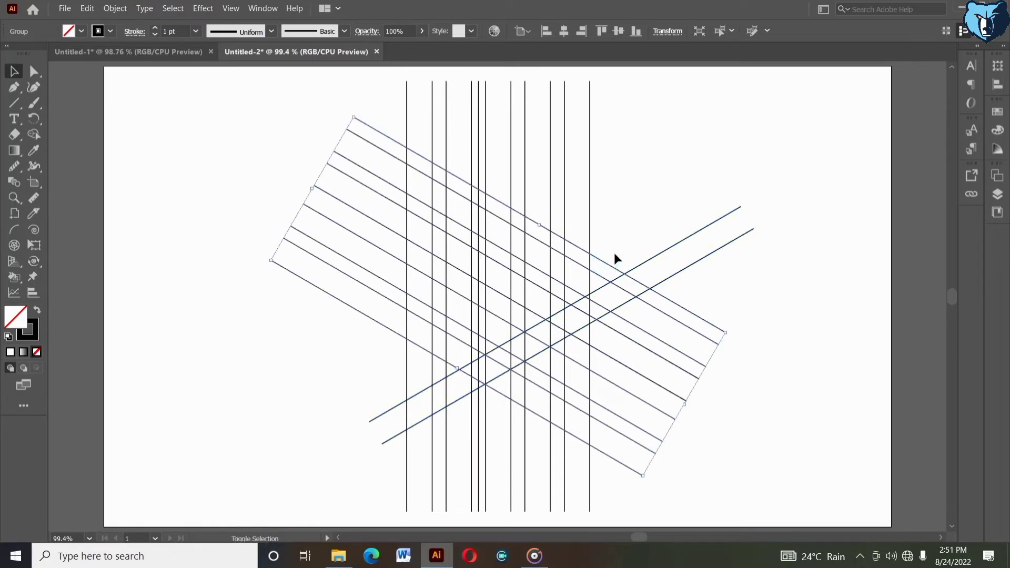
{"action": "key", "text": "Up"}
{"action": "key", "text": "Up"}
{"action": "key", "text": "Up"}
{"action": "key", "text": "Up"}
{"action": "key", "text": "Up"}
{"action": "key", "text": "Up"}
{"action": "key", "text": "Up"}
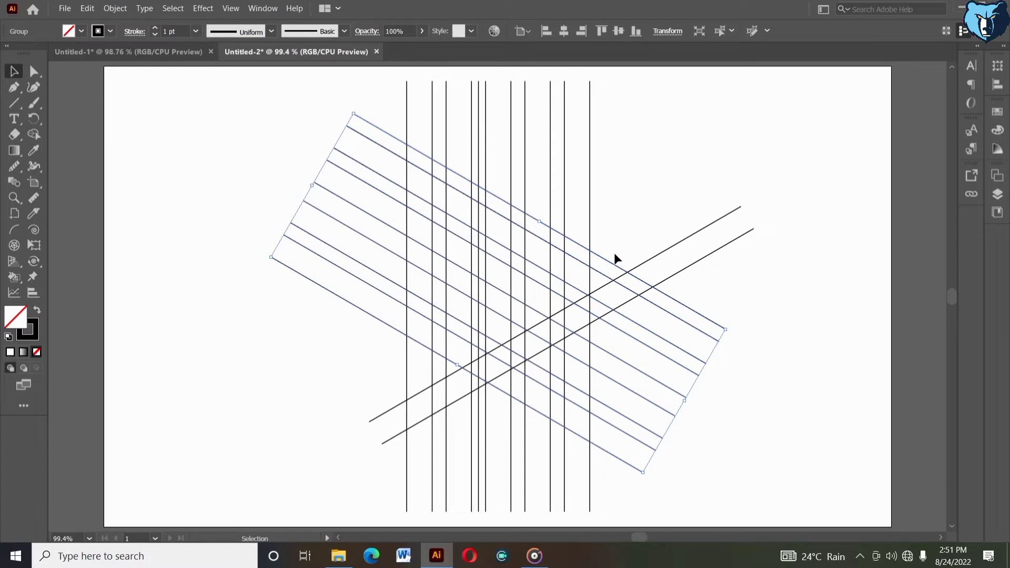
{"action": "key", "text": "Up"}
{"action": "key", "text": "Up"}
{"action": "key", "text": "Up"}
{"action": "key", "text": "Up"}
{"action": "key", "text": "Up"}
{"action": "key", "text": "Up"}
{"action": "key", "text": "Up"}
{"action": "key", "text": "Up"}
{"action": "key", "text": "Up"}
{"action": "key", "text": "Up"}
{"action": "key", "text": "Up"}
{"action": "key", "text": "Up"}
{"action": "key", "text": "Up"}
{"action": "key", "text": "Up"}
{"action": "key", "text": "Up"}
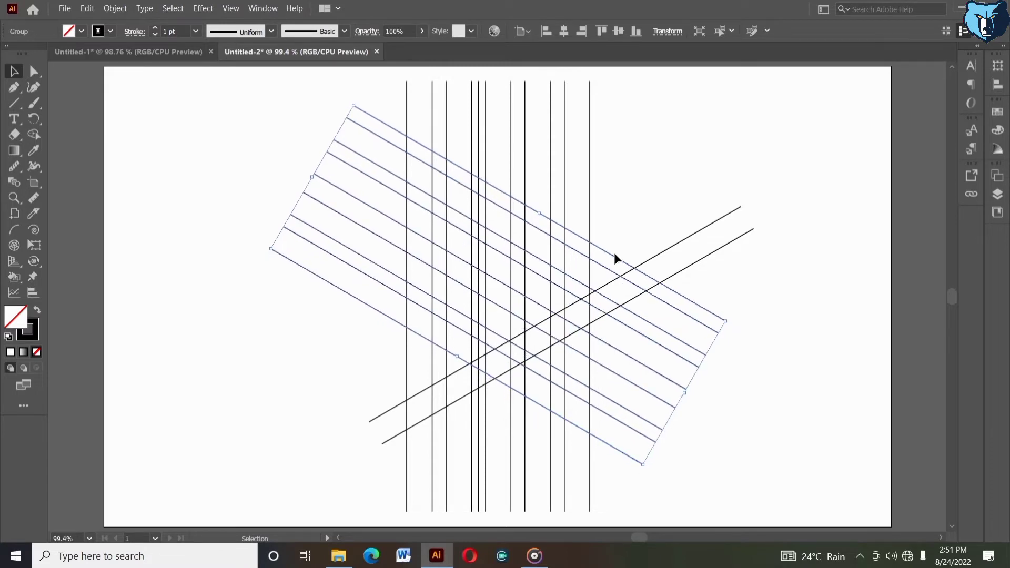
{"action": "key", "text": "Up"}
{"action": "key", "text": "Up"}
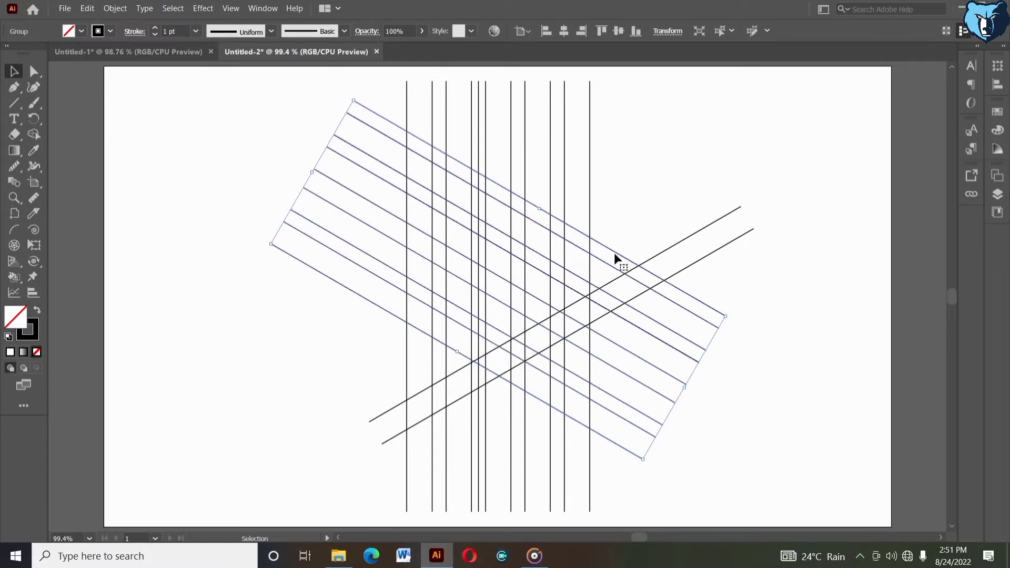
{"action": "left_click", "coordinate": [631, 210]}
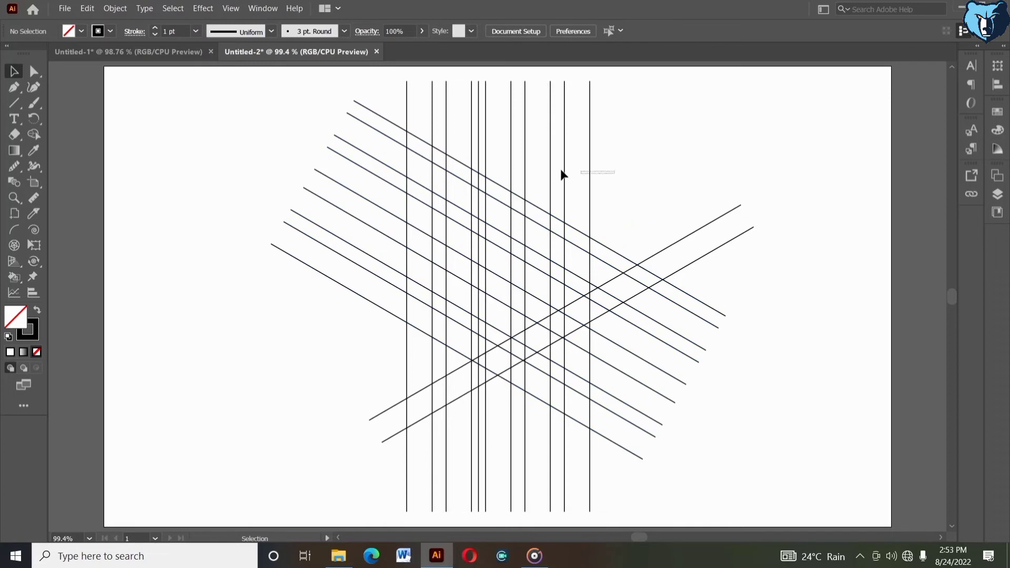
Ungroup the group of vertical lines
{"action": "left_click", "coordinate": [553, 173]}
{"action": "right_click", "coordinate": [555, 171]}
{"action": "left_click", "coordinate": [646, 178]}
Make a copy of the two rightmost vertical lines rotated by 90° and group the two horizontal copies
{"action": "left_click", "coordinate": [556, 137]}
{"action": "left_click", "coordinate": [593, 152]}
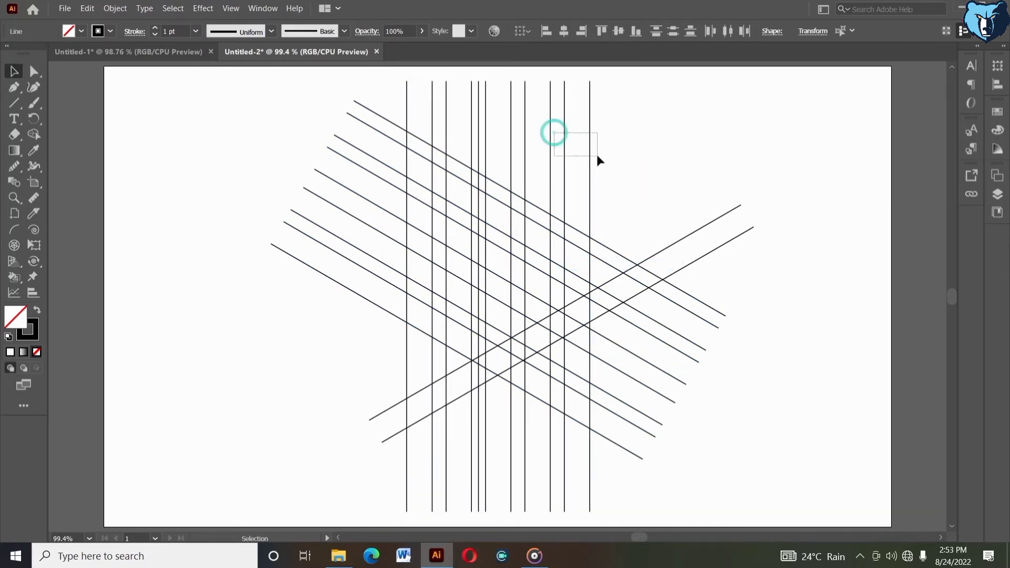
{"action": "right_click", "coordinate": [639, 113]}
{"action": "mouse_move", "coordinate": [700, 279]}
{"action": "left_click", "coordinate": [778, 307]}
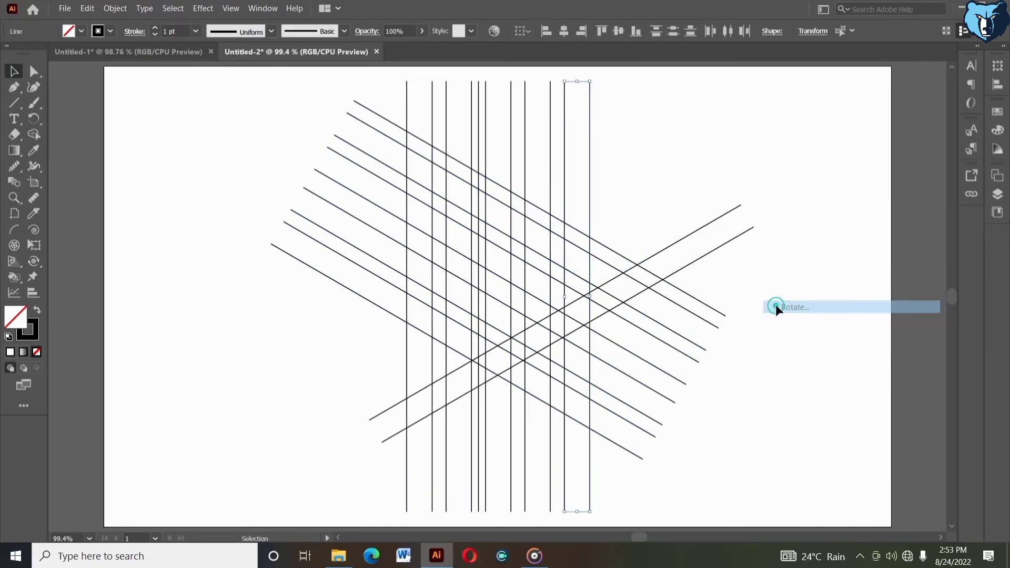
{"action": "key", "text": "shift+Up"}
{"action": "key", "text": "shift+Up"}
{"action": "key", "text": "shift+Up"}
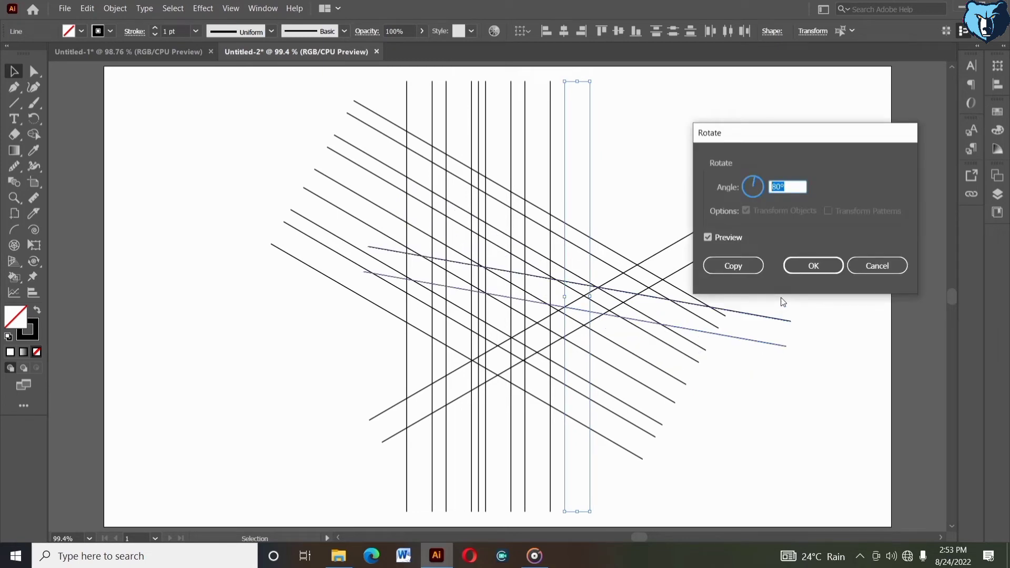
{"action": "left_click", "coordinate": [757, 267]}
{"action": "right_click", "coordinate": [669, 158]}
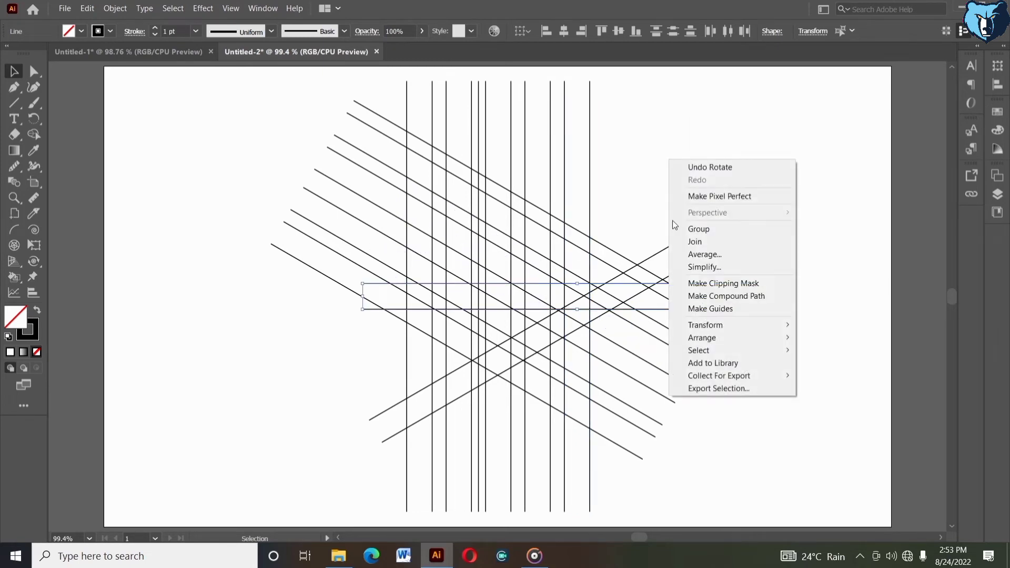
{"action": "left_click", "coordinate": [677, 228]}
Group all the vertical lines together again
{"action": "left_click_drag", "start_coordinate": [403, 87], "coordinate": [650, 127]}
{"action": "right_click", "coordinate": [650, 128]}
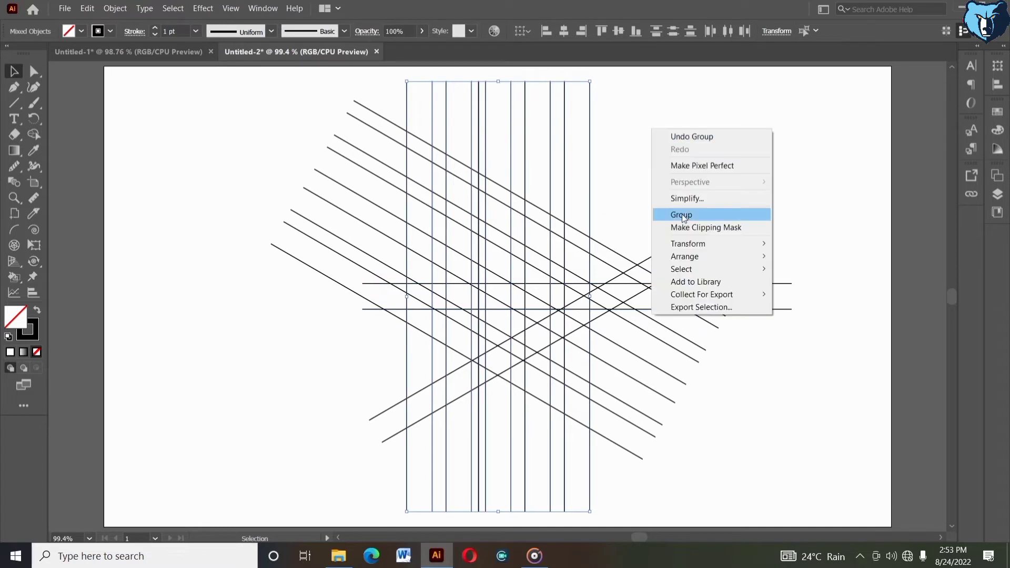
{"action": "left_click", "coordinate": [682, 214]}
Center the horizontal line pair horizontally on the vertical line group, using the vertical group as the key object
{"action": "left_click", "coordinate": [590, 117]}
{"action": "left_click", "coordinate": [589, 117]}
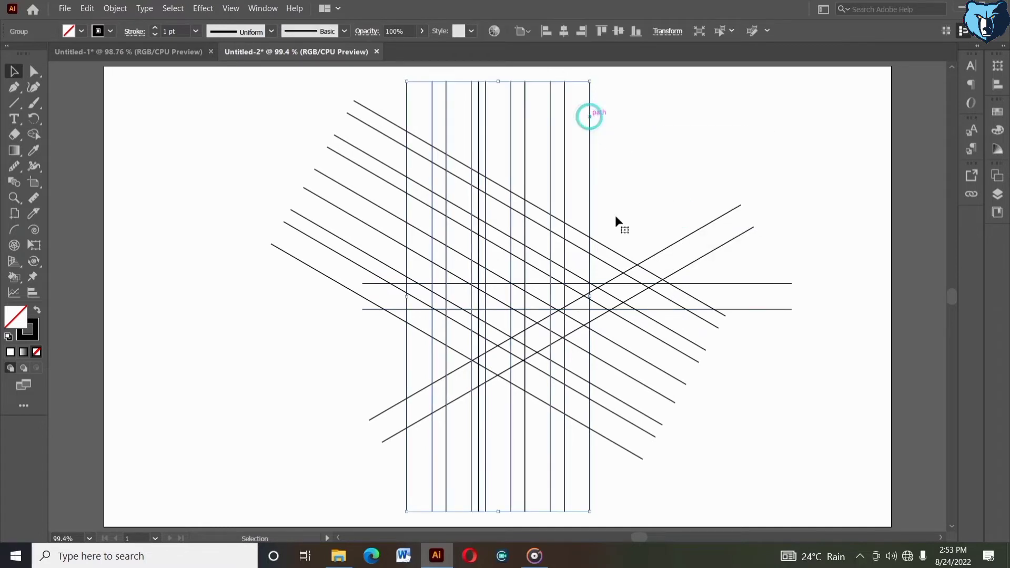
{"action": "left_click", "coordinate": [706, 285], "text": "shift"}
{"action": "left_click", "coordinate": [589, 118]}
{"action": "left_click", "coordinate": [564, 32]}
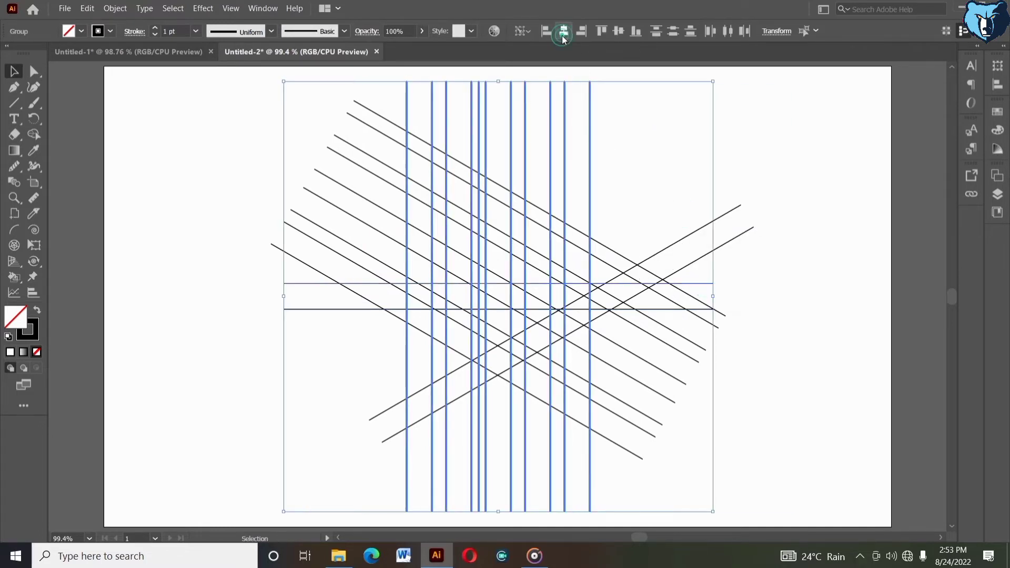
{"action": "left_click", "coordinate": [639, 147]}
Nudge the horizontal line pair up until its upper line passes through the crossing of the leftmost vertical and the third diagonal
{"action": "left_click", "coordinate": [626, 284]}
{"action": "key", "text": "shift+Up"}
{"action": "key", "text": "shift+Up"}
{"action": "key", "text": "shift+Up"}
{"action": "key", "text": "shift+Up"}
{"action": "key", "text": "shift+Up"}
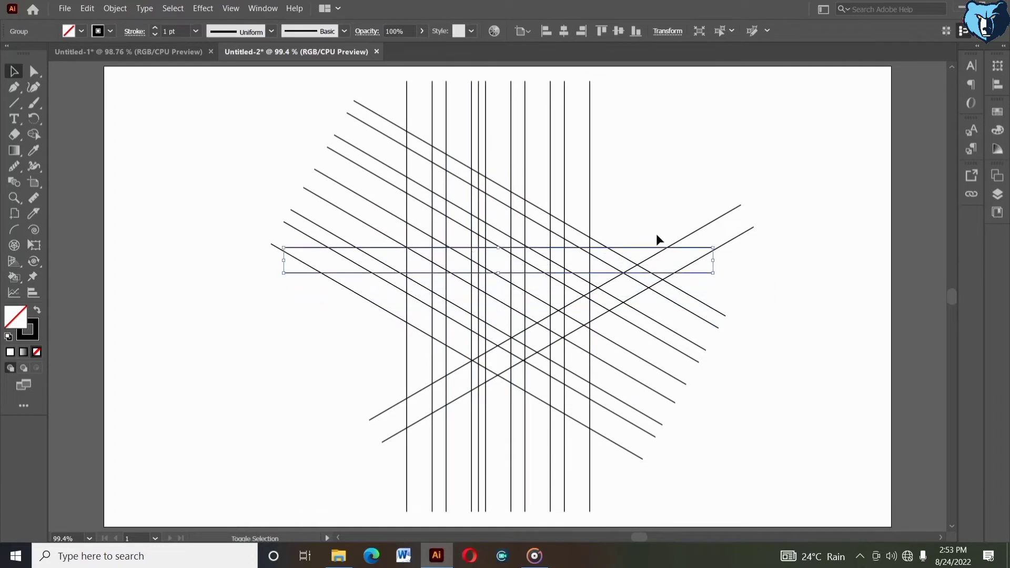
{"action": "key", "text": "shift+Up"}
{"action": "key", "text": "shift+Up"}
{"action": "key", "text": "shift+Up"}
{"action": "key", "text": "shift+Up"}
{"action": "key", "text": "shift+Up"}
{"action": "key", "text": "shift+Up"}
{"action": "key", "text": "shift+Up"}
{"action": "key", "text": "shift+Up"}
{"action": "key", "text": "shift+Up"}
{"action": "key", "text": "shift+Up"}
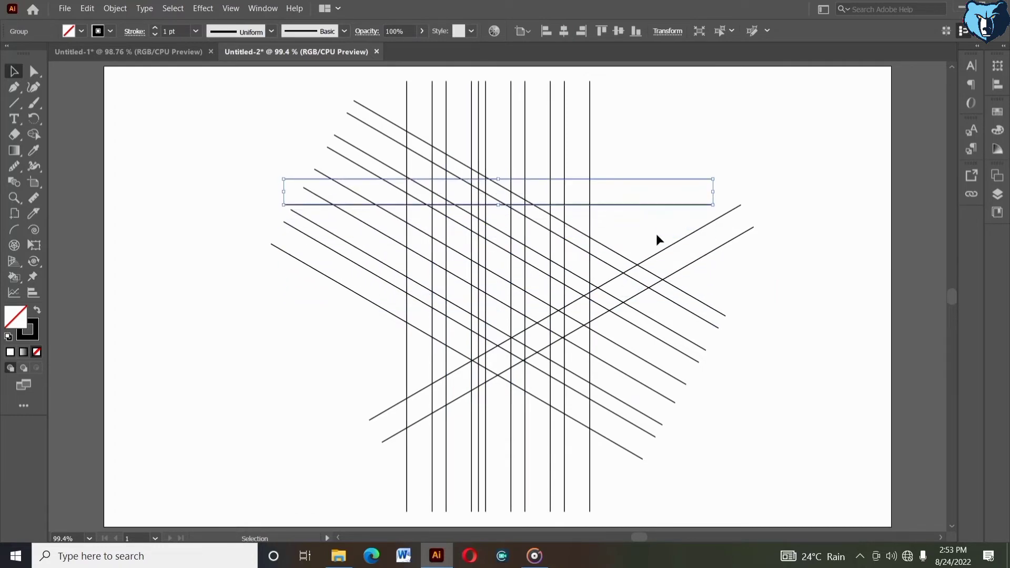
{"action": "key", "text": "Up"}
{"action": "key", "text": "Up"}
{"action": "key", "text": "Up"}
{"action": "key", "text": "Up"}
{"action": "key", "text": "Up"}
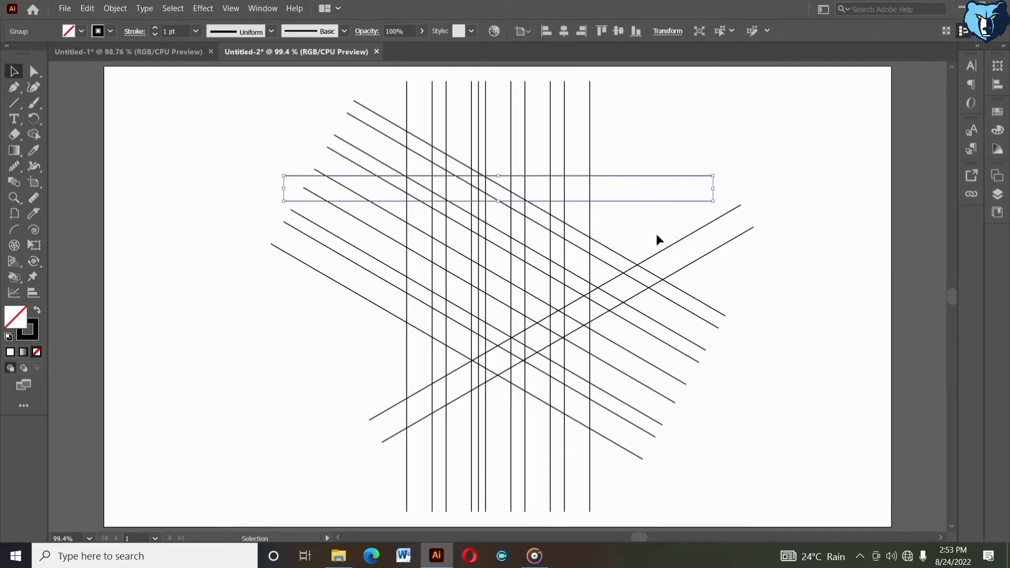
{"action": "key", "text": "Down"}
{"action": "key", "text": "Down"}
{"action": "key", "text": "Down"}
{"action": "key", "text": "shift+Up"}
{"action": "key", "text": "Down"}
{"action": "key", "text": "Down"}
{"action": "key", "text": "Down"}
{"action": "key", "text": "Down"}
{"action": "key", "text": "Down"}
{"action": "key", "text": "Down"}
{"action": "key", "text": "Down"}
{"action": "key", "text": "Down"}
{"action": "key", "text": "Down"}
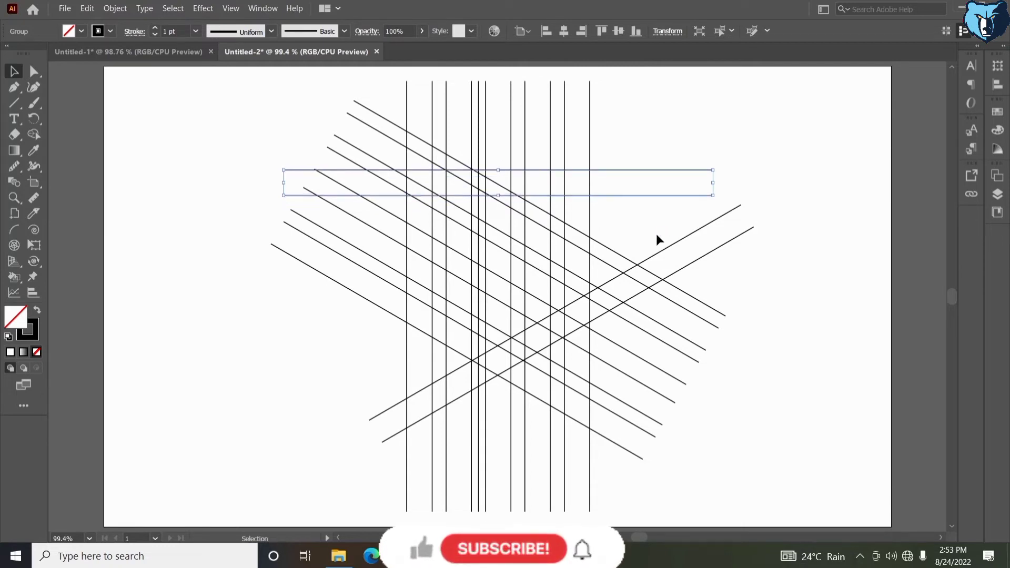
{"action": "left_click", "coordinate": [642, 160]}
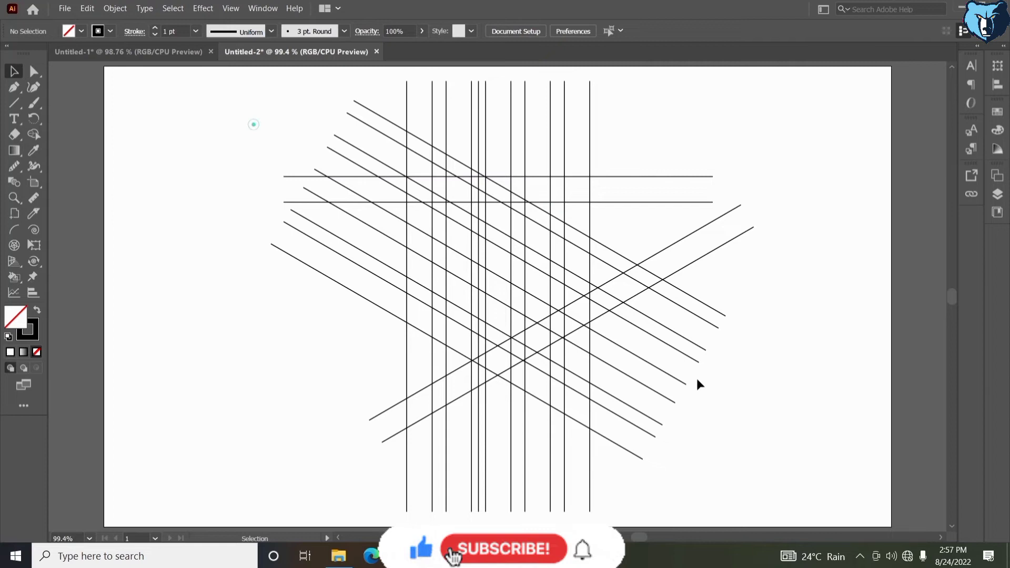
Set the stroke weight of all grid lines to 0.25 pt
{"action": "left_click_drag", "start_coordinate": [255, 125], "coordinate": [431, 363]}
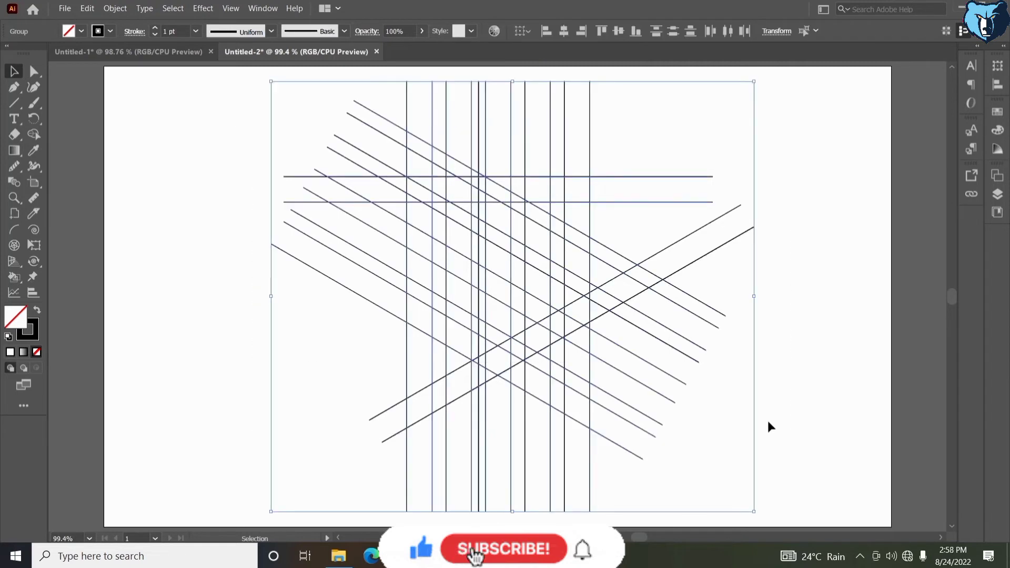
{"action": "left_click", "coordinate": [156, 34]}
{"action": "left_click", "coordinate": [156, 34]}
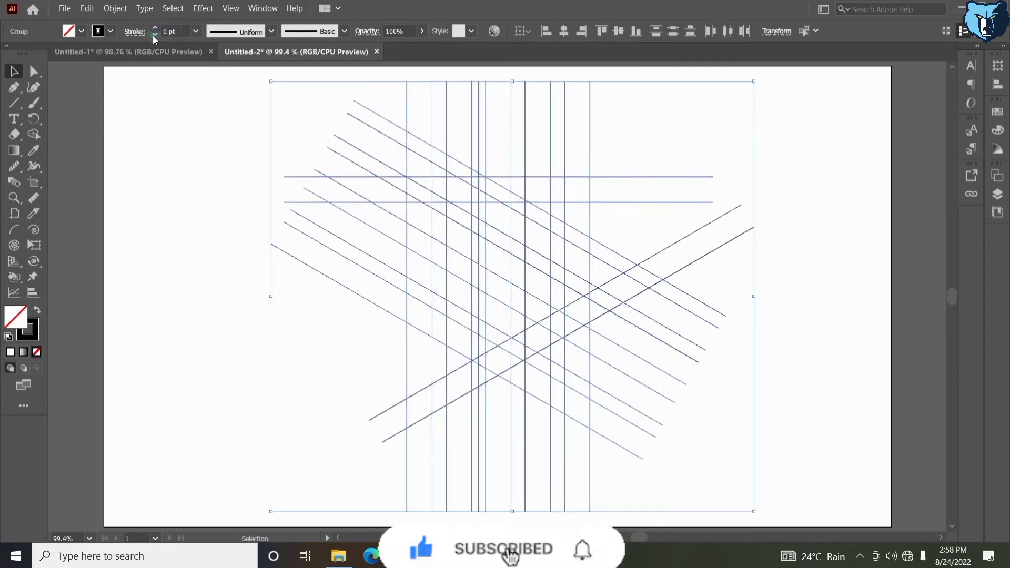
{"action": "left_click", "coordinate": [156, 34]}
Activate the Shape Builder on the selected grid with a black fill and no stroke
{"action": "key", "text": "z"}
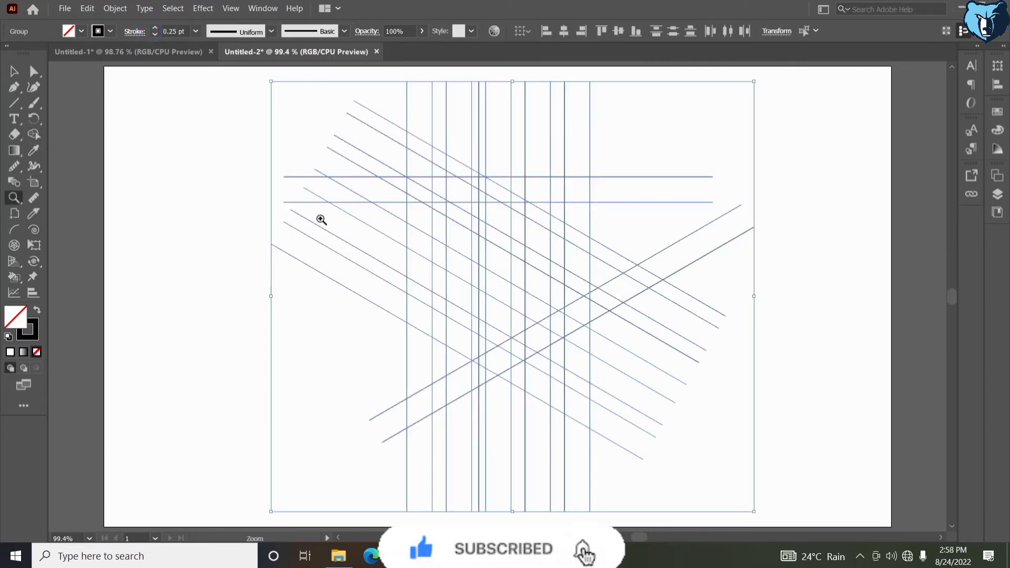
{"action": "left_click_drag", "start_coordinate": [376, 138], "coordinate": [616, 413]}
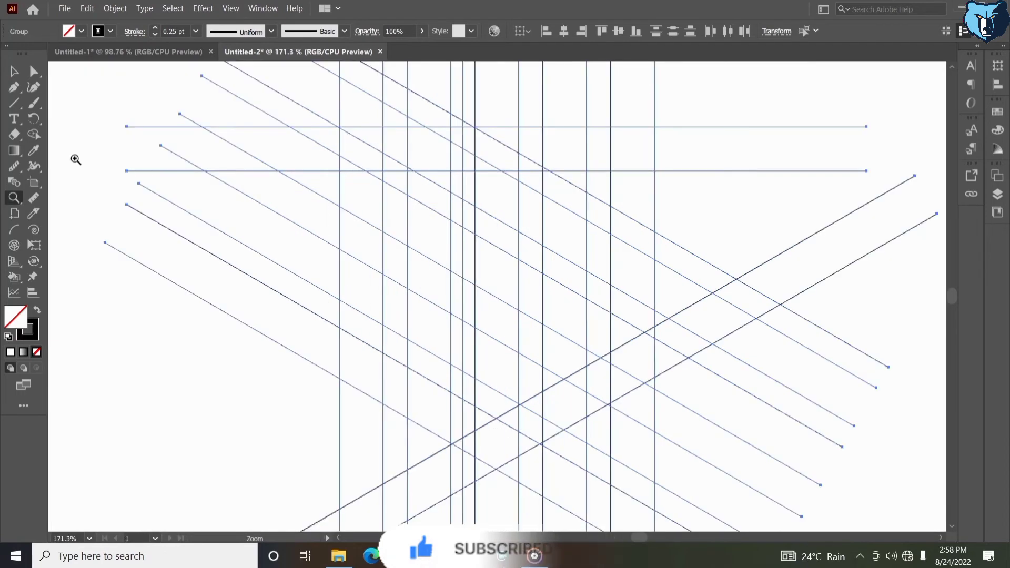
{"action": "key", "text": "shift+m"}
{"action": "left_click", "coordinate": [69, 33]}
{"action": "key", "text": "shift+x"}
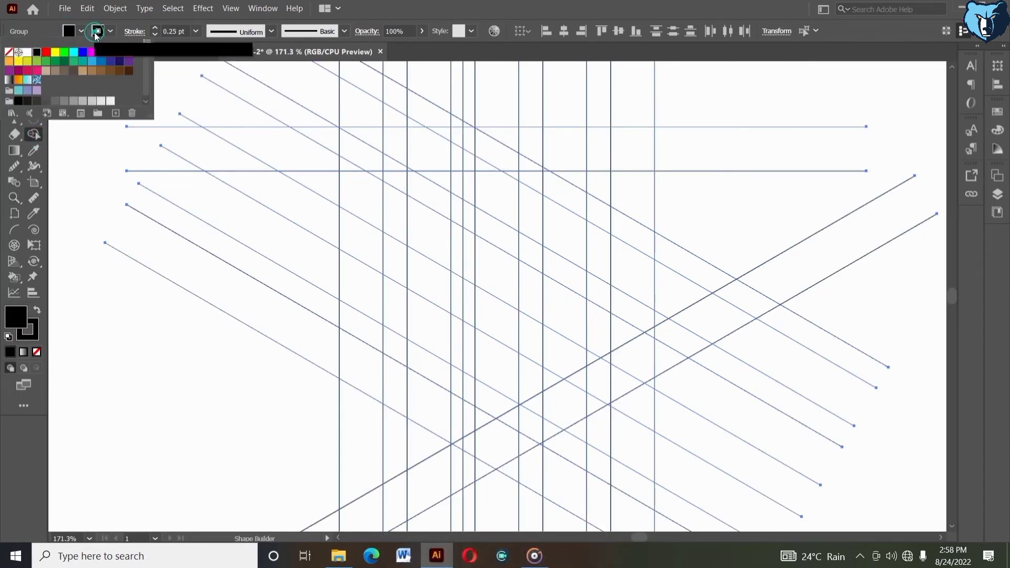
{"action": "left_click", "coordinate": [133, 315]}
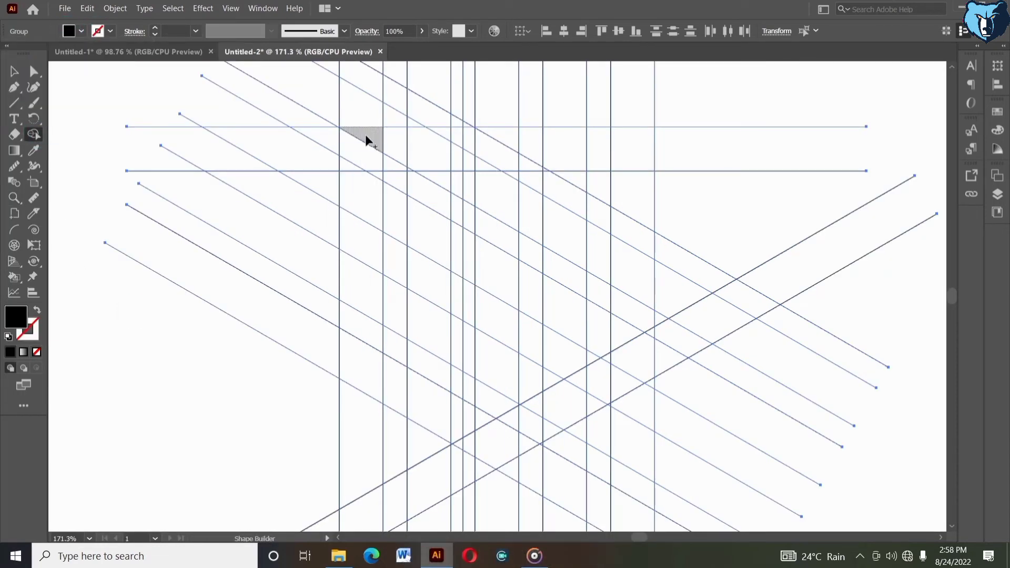
Merge the grid regions of the tall leftmost column and its lower diagonal band into a black letter L
{"action": "left_click_drag", "start_coordinate": [365, 134], "coordinate": [365, 274]}
{"action": "mouse_move", "coordinate": [358, 356]}
{"action": "left_mouse_down"}
{"action": "mouse_move", "coordinate": [483, 444]}
{"action": "mouse_move", "coordinate": [525, 445]}
{"action": "left_mouse_up"}
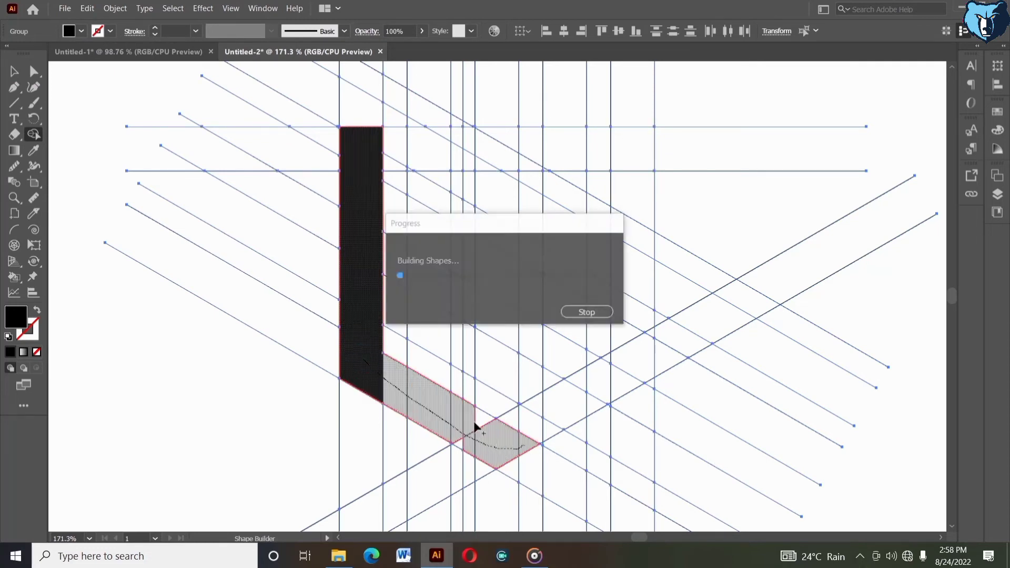
{"action": "mouse_move", "coordinate": [469, 413]}
{"action": "left_mouse_down"}
{"action": "mouse_move", "coordinate": [491, 431]}
{"action": "mouse_move", "coordinate": [468, 445]}
{"action": "left_mouse_up"}
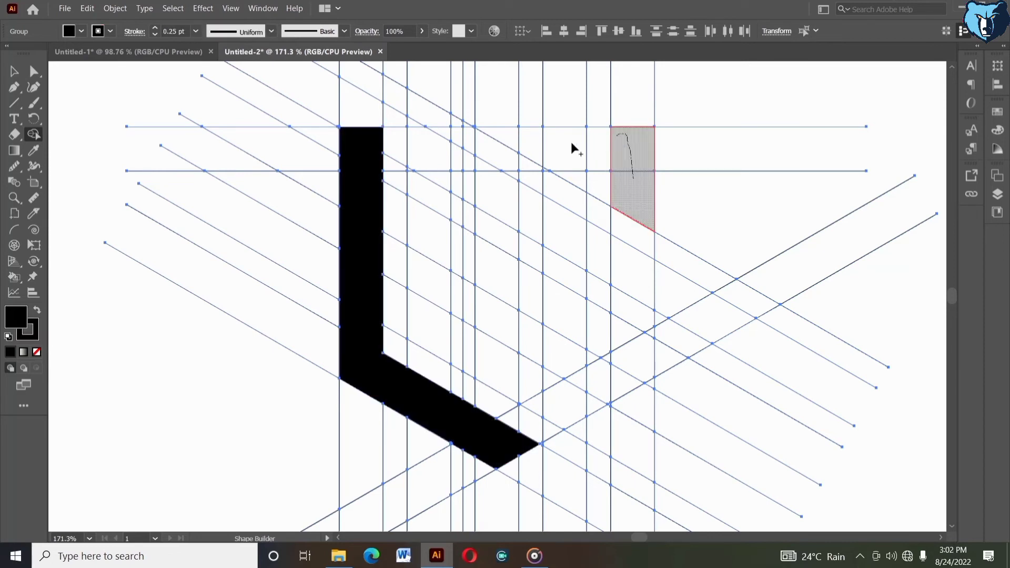
Merge the grid regions between the four rightmost verticals into an angular black letter S with a pointed base
{"action": "mouse_move", "coordinate": [602, 149]}
{"action": "left_mouse_down"}
{"action": "mouse_move", "coordinate": [559, 147]}
{"action": "mouse_move", "coordinate": [547, 175]}
{"action": "left_mouse_up"}
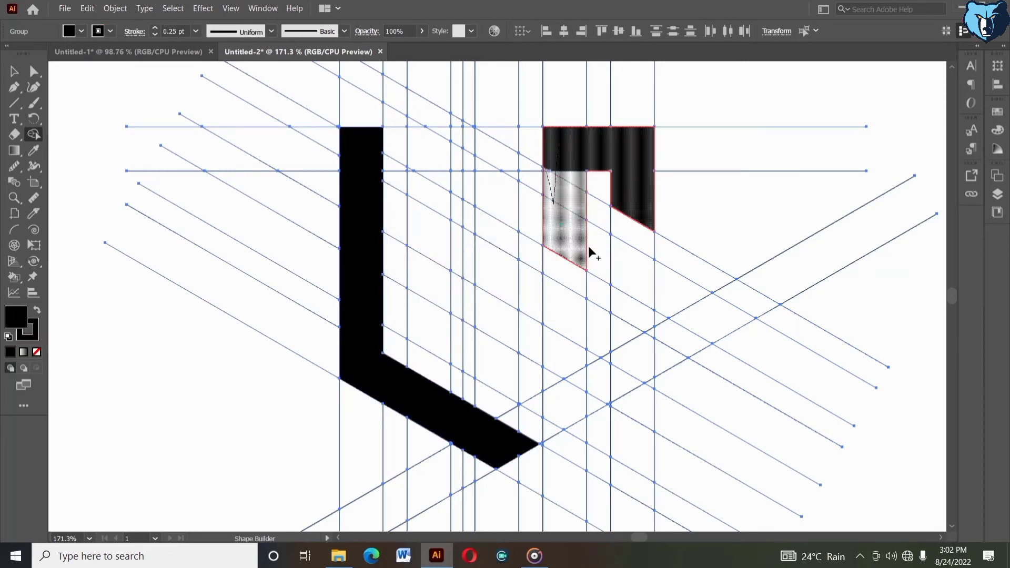
{"action": "mouse_move", "coordinate": [590, 254]}
{"action": "left_mouse_down"}
{"action": "mouse_move", "coordinate": [633, 288]}
{"action": "mouse_move", "coordinate": [634, 355]}
{"action": "mouse_move", "coordinate": [643, 327]}
{"action": "mouse_move", "coordinate": [645, 344]}
{"action": "mouse_move", "coordinate": [628, 359]}
{"action": "left_mouse_up"}
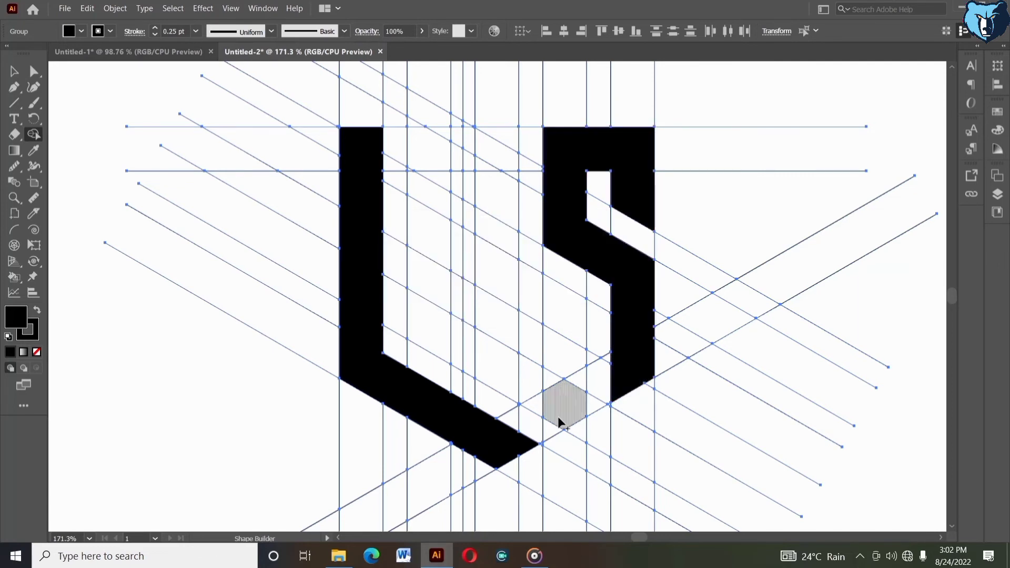
{"action": "left_click_drag", "start_coordinate": [560, 419], "coordinate": [619, 362]}
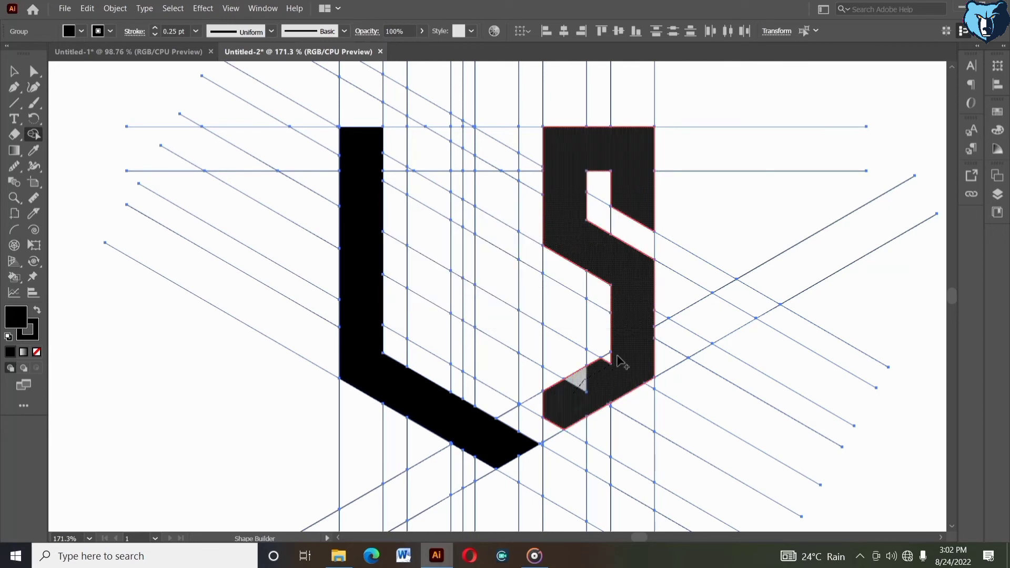
{"action": "left_click_drag", "start_coordinate": [558, 314], "coordinate": [557, 400]}
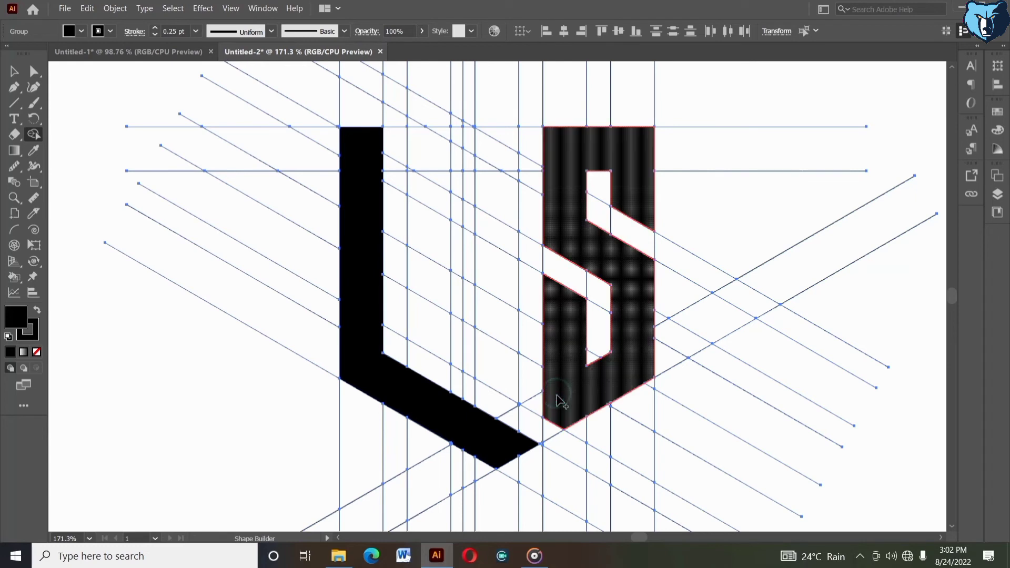
{"action": "left_click", "coordinate": [557, 396]}
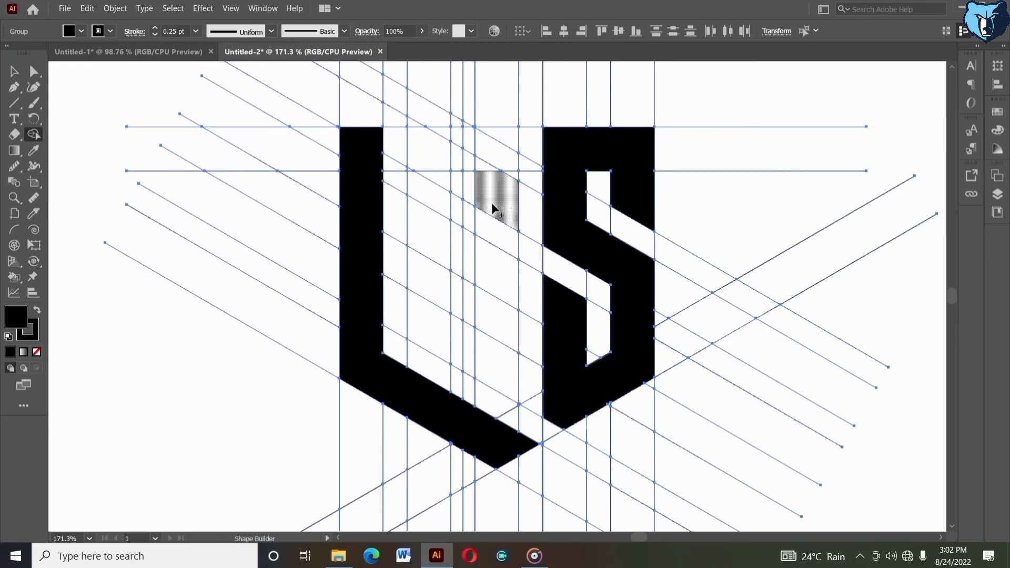
Merge the grid regions between the L and the S into an angular black letter G
{"action": "left_click_drag", "start_coordinate": [506, 181], "coordinate": [507, 182]}
{"action": "mouse_move", "coordinate": [419, 153]}
{"action": "left_mouse_down"}
{"action": "mouse_move", "coordinate": [481, 155]}
{"action": "mouse_move", "coordinate": [477, 141]}
{"action": "mouse_move", "coordinate": [441, 140]}
{"action": "mouse_move", "coordinate": [414, 179]}
{"action": "left_mouse_up"}
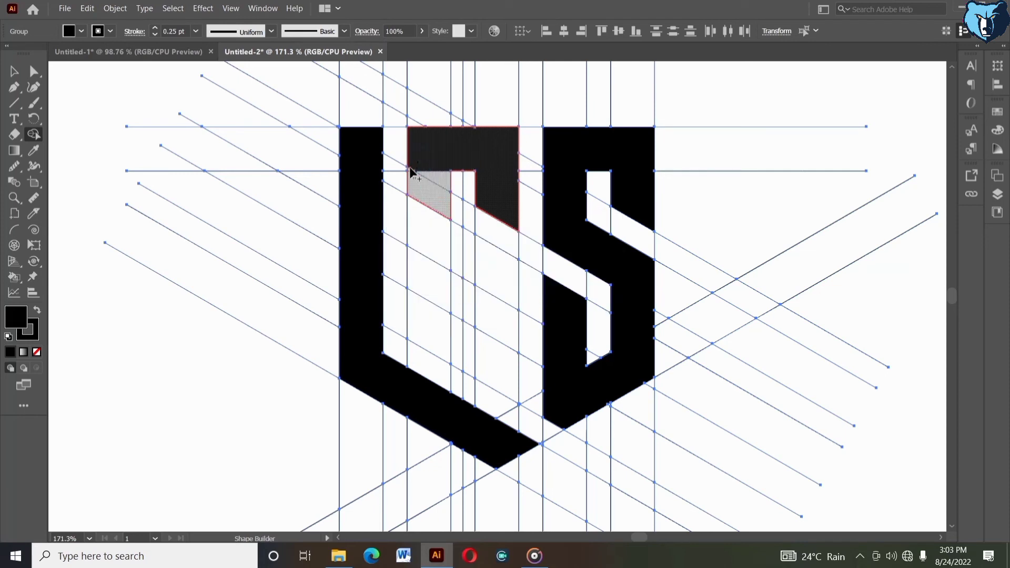
{"action": "left_click_drag", "start_coordinate": [425, 222], "coordinate": [425, 221]}
{"action": "mouse_move", "coordinate": [426, 332]}
{"action": "left_mouse_down"}
{"action": "mouse_move", "coordinate": [492, 368]}
{"action": "mouse_move", "coordinate": [498, 323]}
{"action": "mouse_move", "coordinate": [470, 255]}
{"action": "left_mouse_up"}
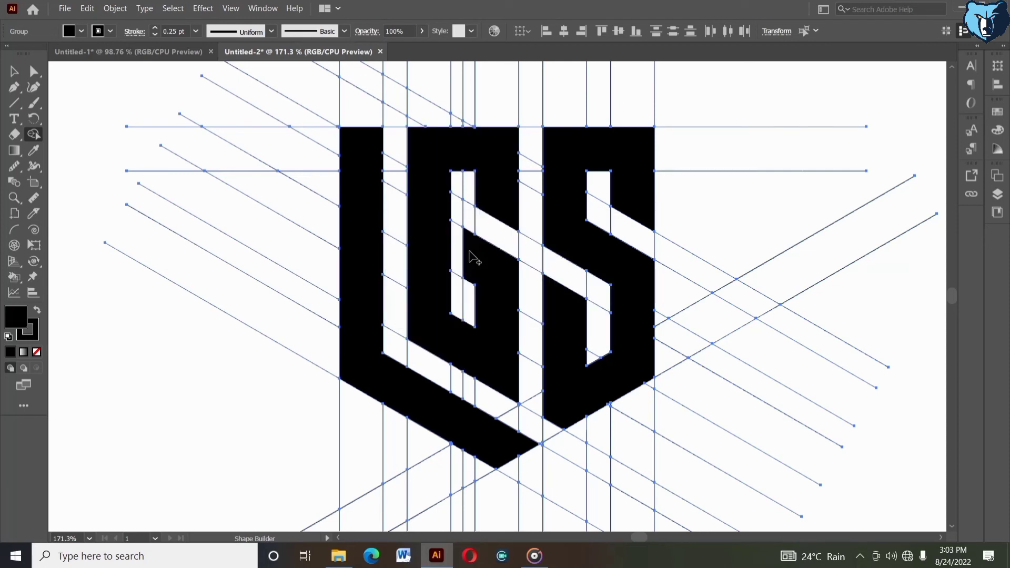
Ungroup the grid artwork and its nested group so the letter shapes can be selected separately
{"action": "key", "text": "v"}
{"action": "right_click", "coordinate": [207, 357]}
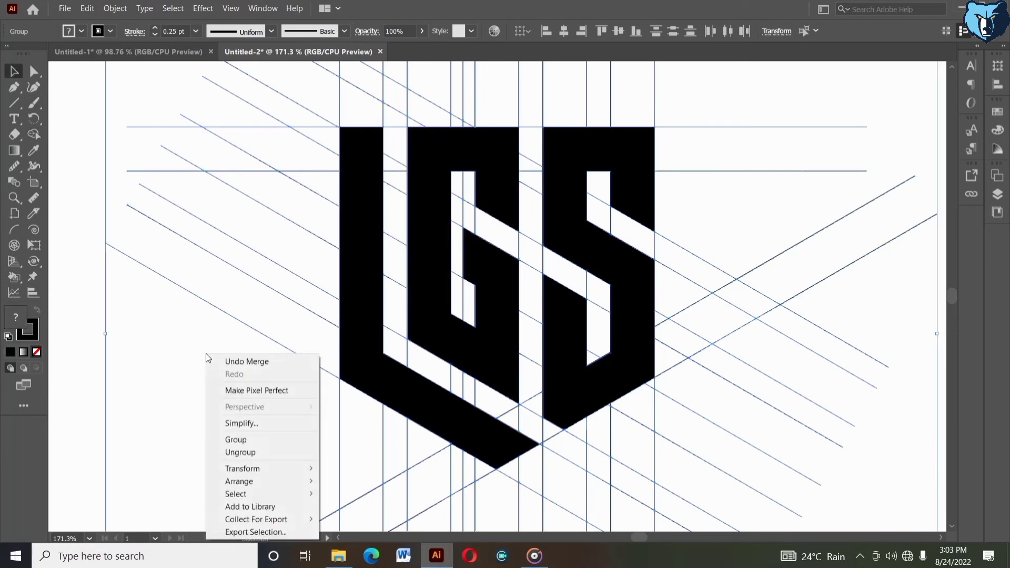
{"action": "left_click", "coordinate": [237, 453]}
{"action": "left_click", "coordinate": [401, 388]}
{"action": "right_click", "coordinate": [507, 333]}
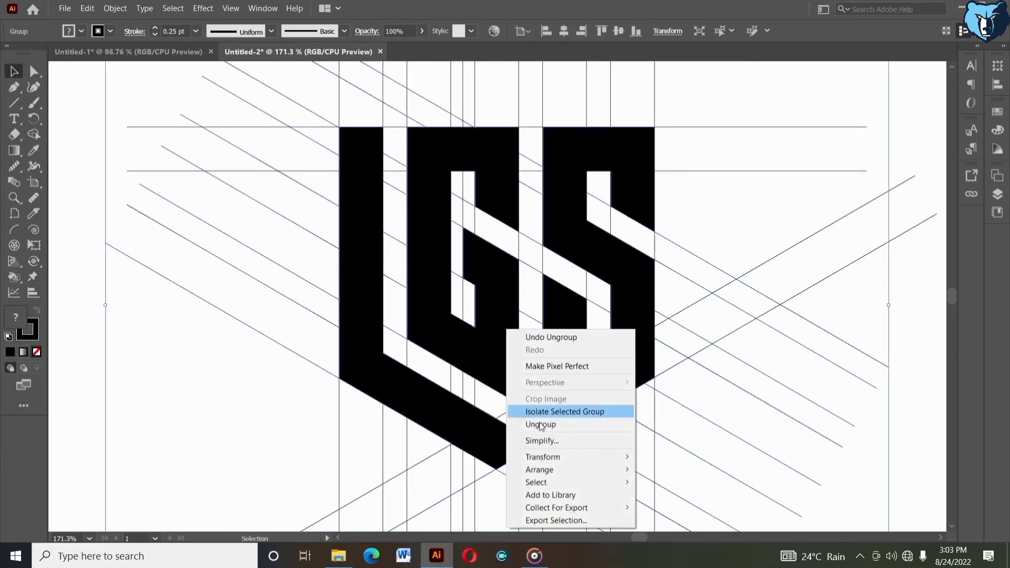
{"action": "left_click", "coordinate": [541, 425]}
Cut the L, G and S shapes to the clipboard and delete all leftover grid lines
{"action": "left_click", "coordinate": [361, 355]}
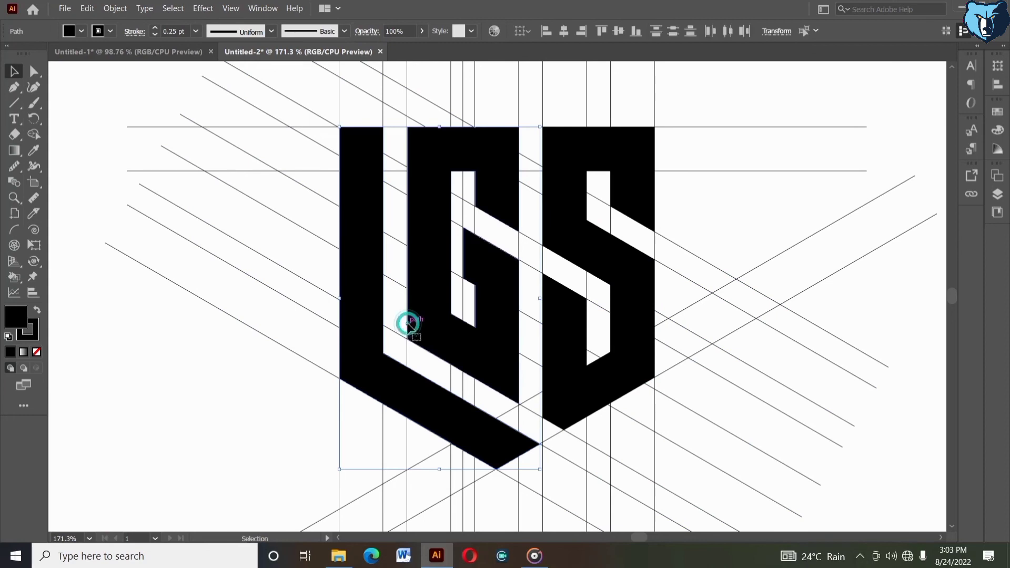
{"action": "left_click", "coordinate": [563, 377], "text": "shift"}
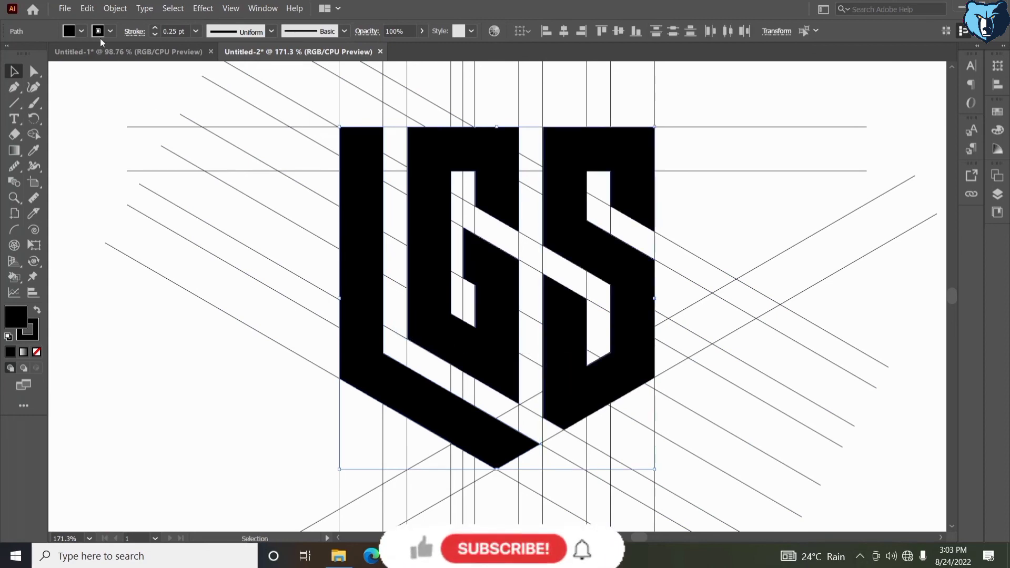
{"action": "left_click", "coordinate": [87, 8]}
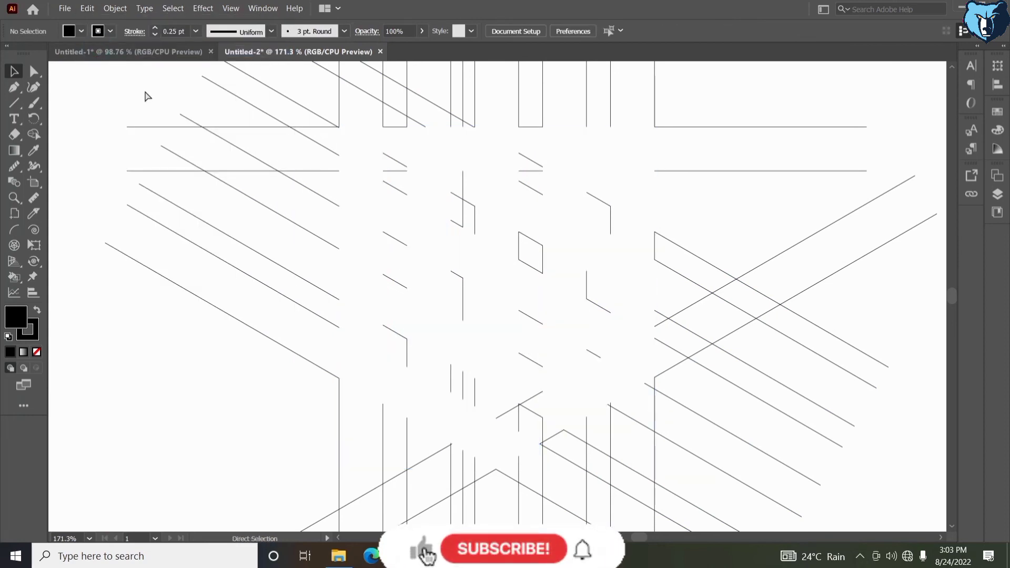
{"action": "left_click_drag", "start_coordinate": [192, 100], "coordinate": [781, 452]}
{"action": "key", "text": "ctrl+x"}
Paste the three letters back in place and scale them up proportionally from their centre to about 110 mm wide
{"action": "left_click", "coordinate": [87, 8]}
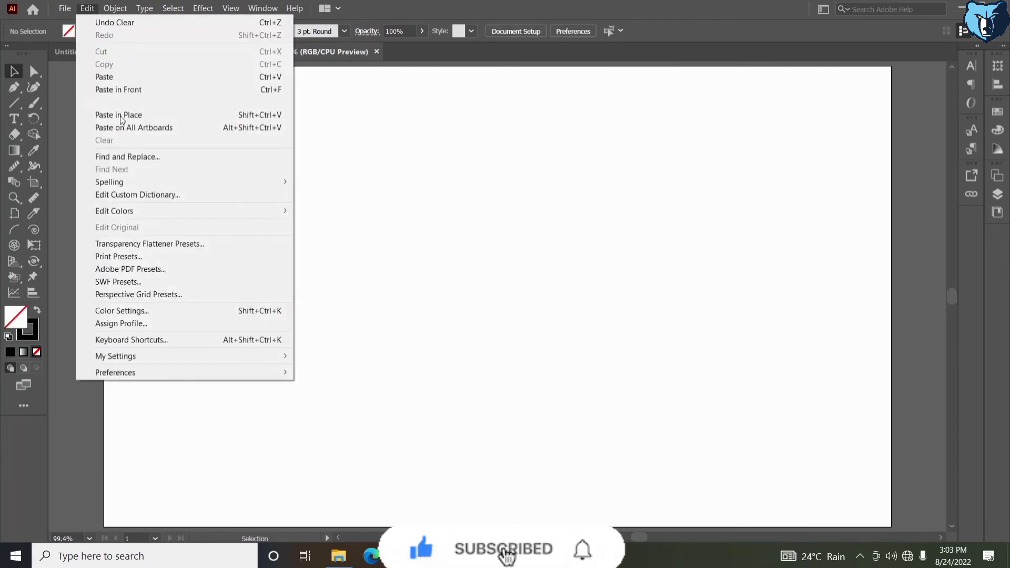
{"action": "left_click", "coordinate": [120, 115]}
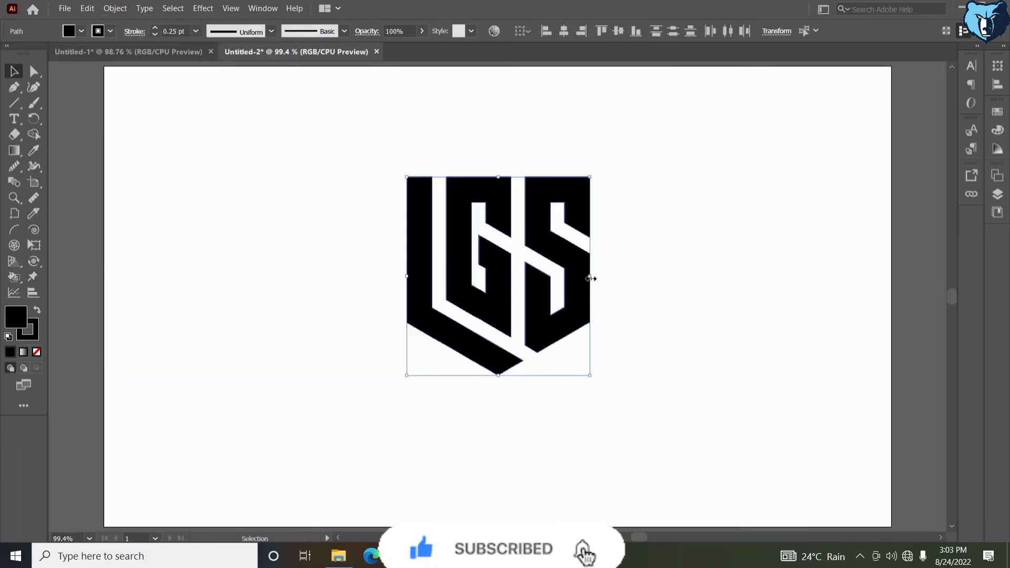
{"action": "left_click_drag", "start_coordinate": [608, 279], "coordinate": [629, 282]}
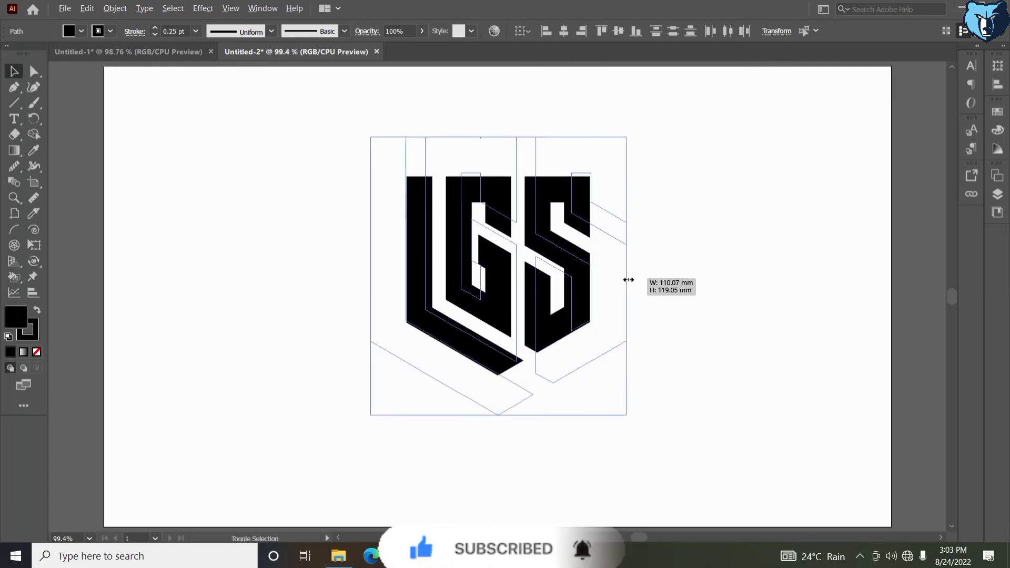
{"action": "left_click", "coordinate": [680, 313]}
{"action": "left_click", "coordinate": [670, 310]}
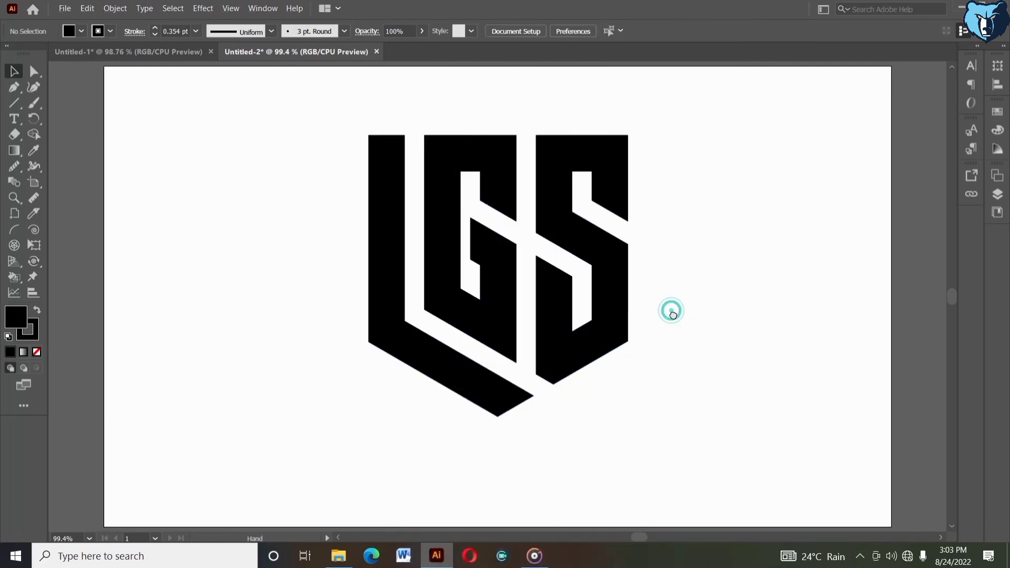
{"action": "key", "text": "ctrl+0"}
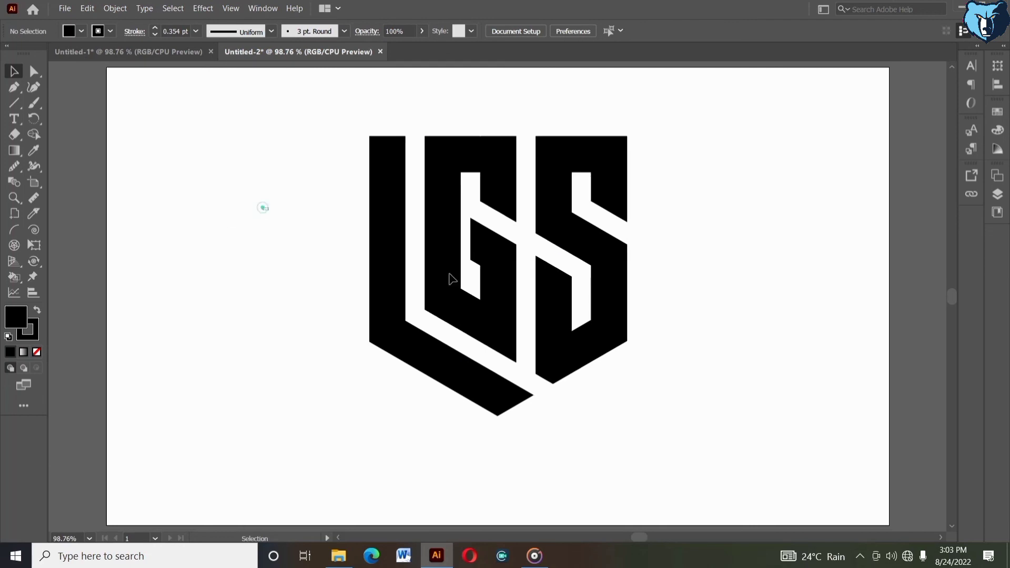
Remove the stroke from all three letter shapes and deselect them
{"action": "left_click_drag", "start_coordinate": [252, 196], "coordinate": [652, 319]}
{"action": "left_click", "coordinate": [110, 32]}
{"action": "left_click", "coordinate": [13, 58]}
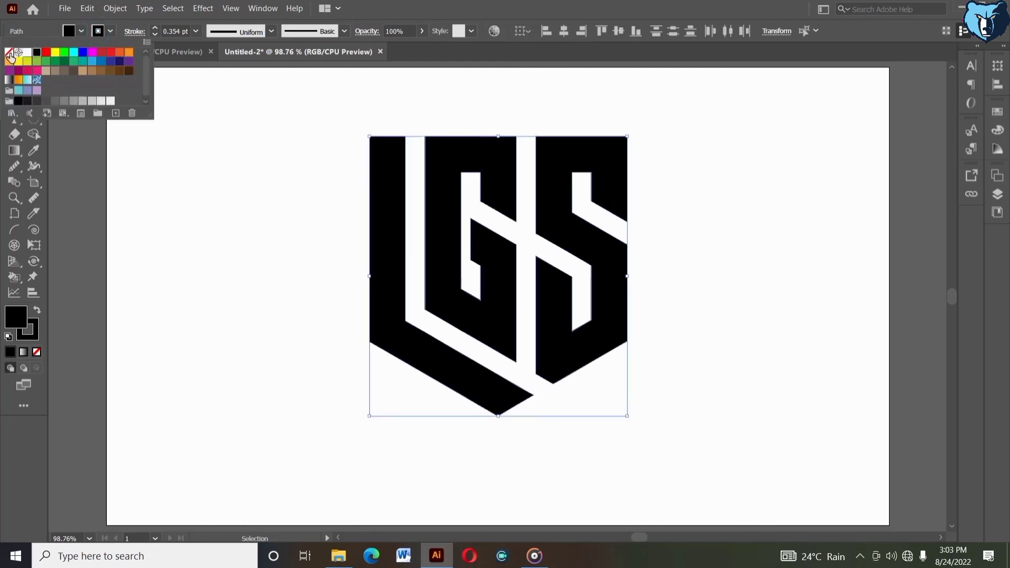
{"action": "left_click", "coordinate": [277, 220]}
{"action": "left_click", "coordinate": [277, 220]}
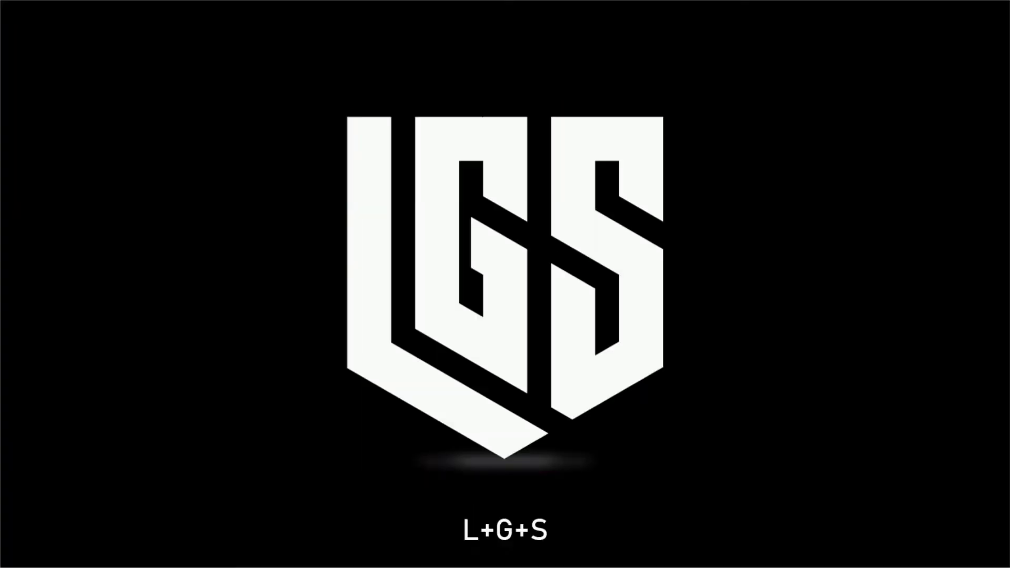